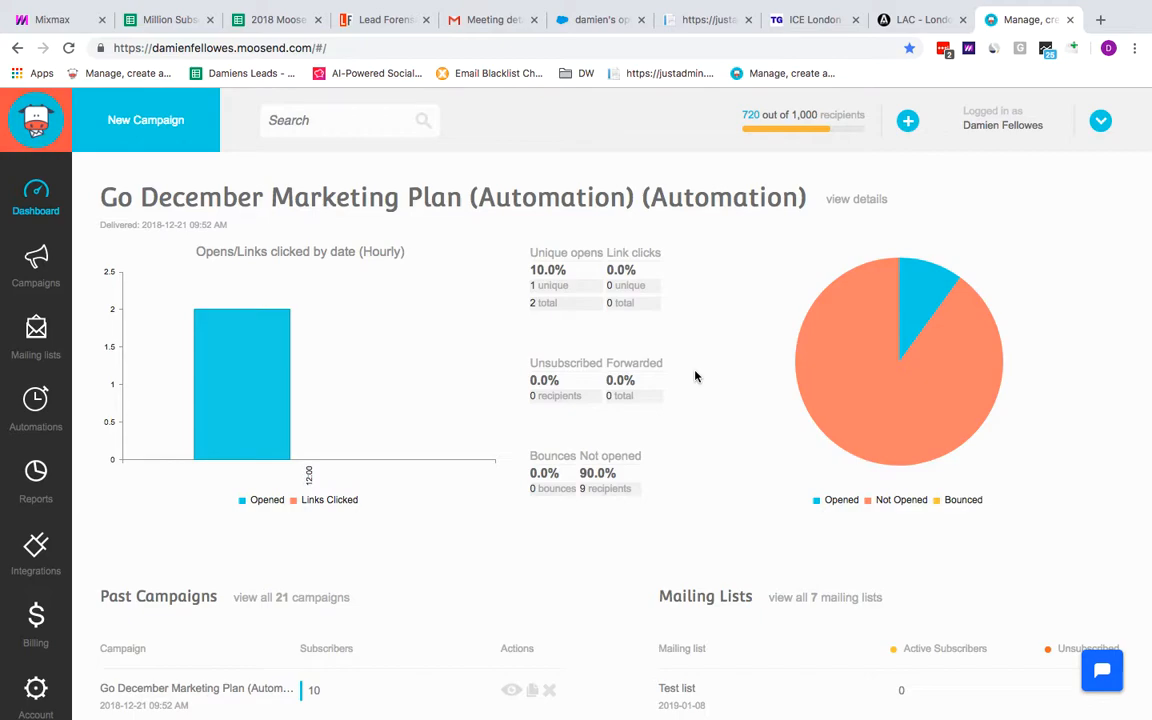
Create a new mailing list named Moosend test
left_click(35, 330)
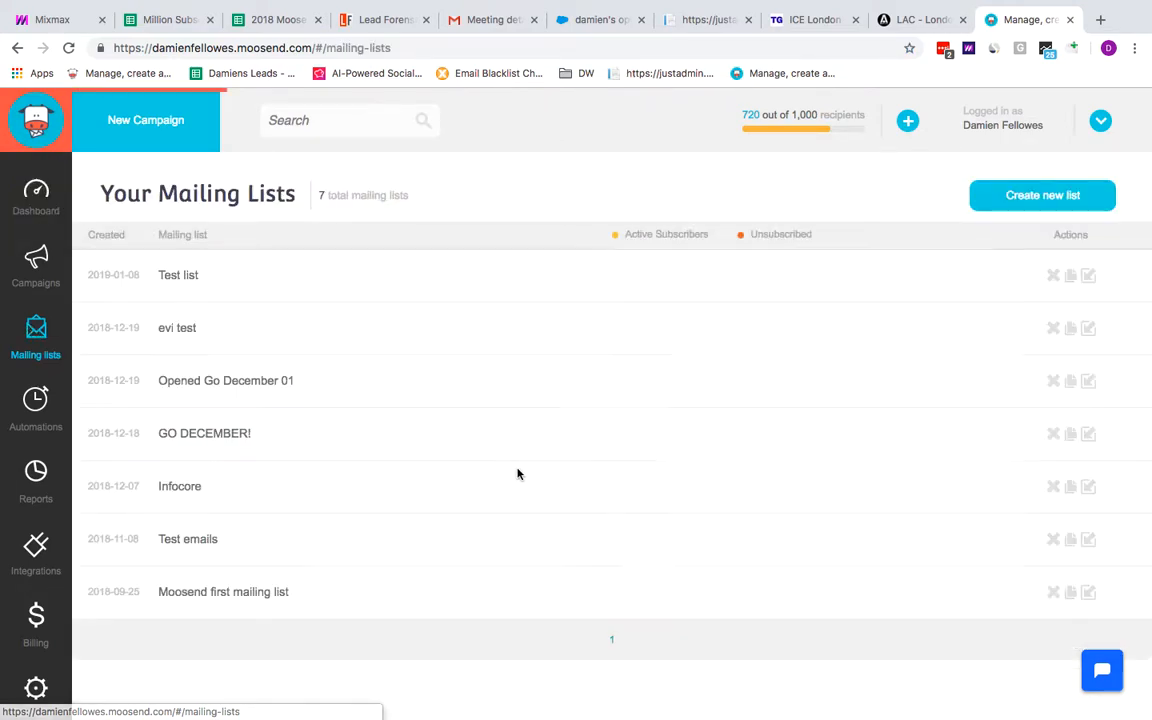
left_click(1032, 200)
type("Moosend test")
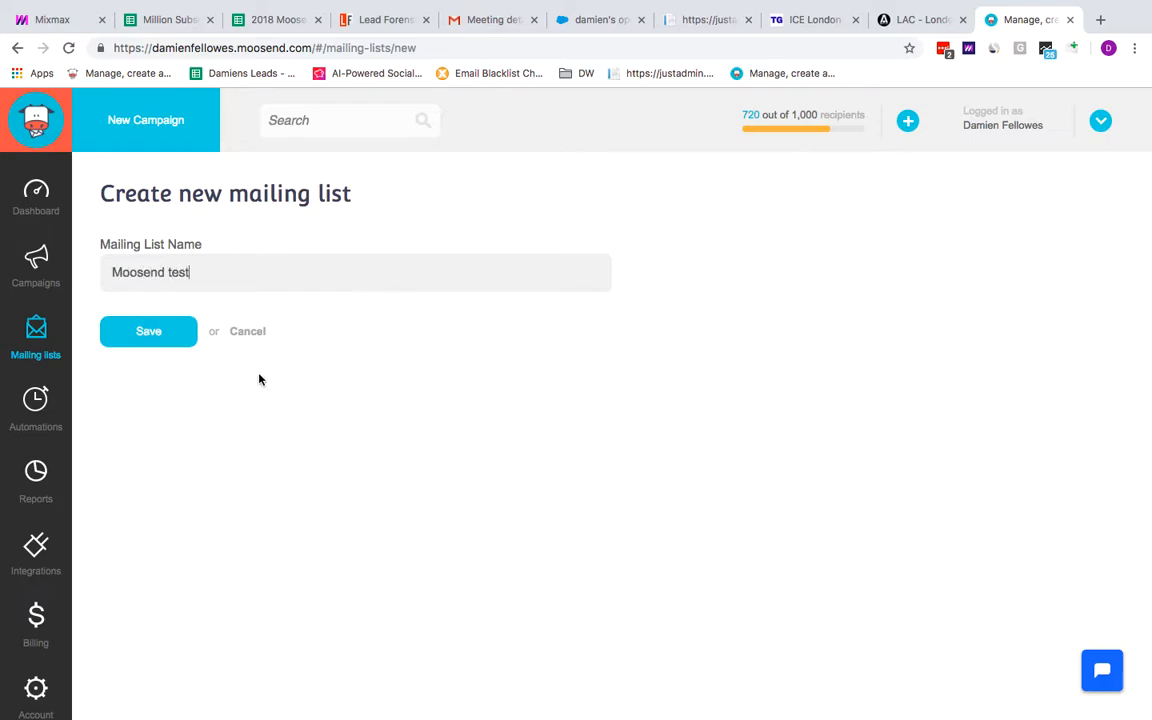
left_click(175, 336)
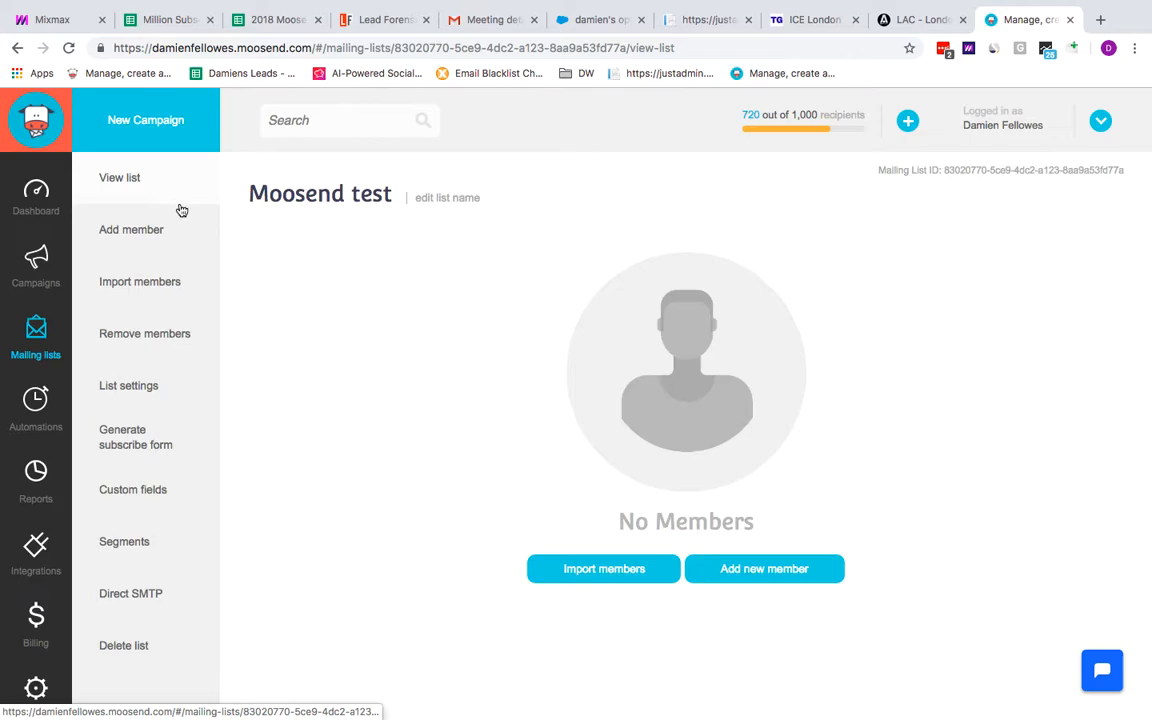
Review the list's add-member form and the available member import methods
left_click(136, 235)
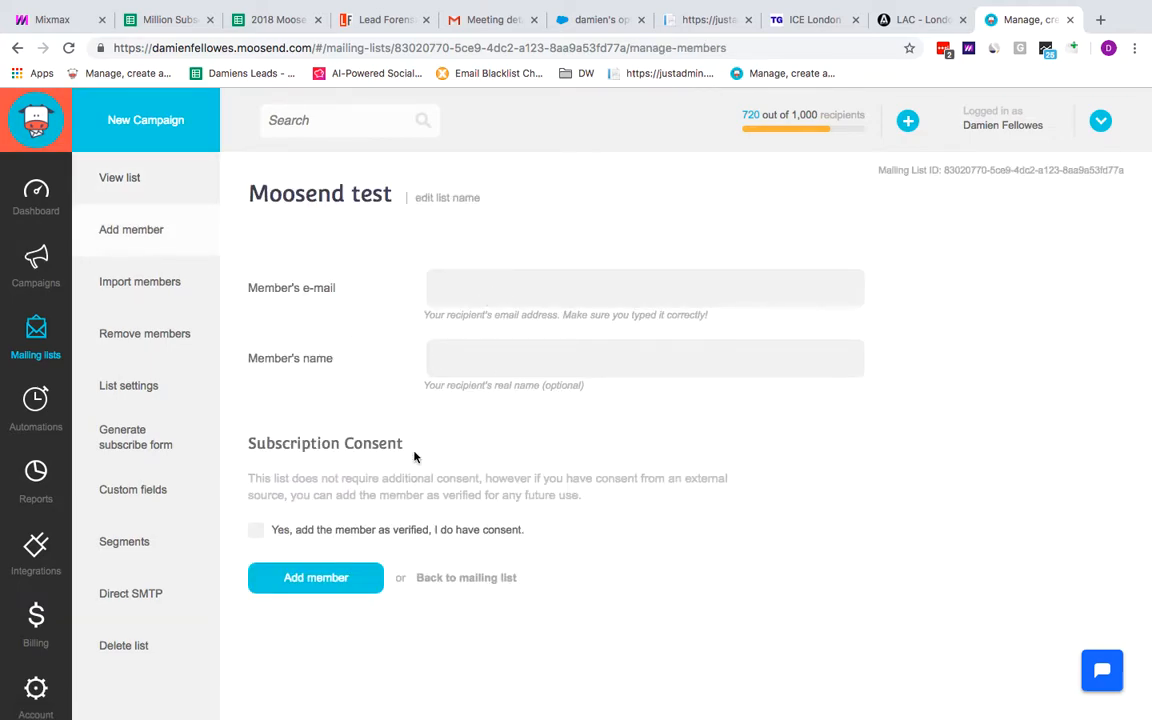
left_click(118, 286)
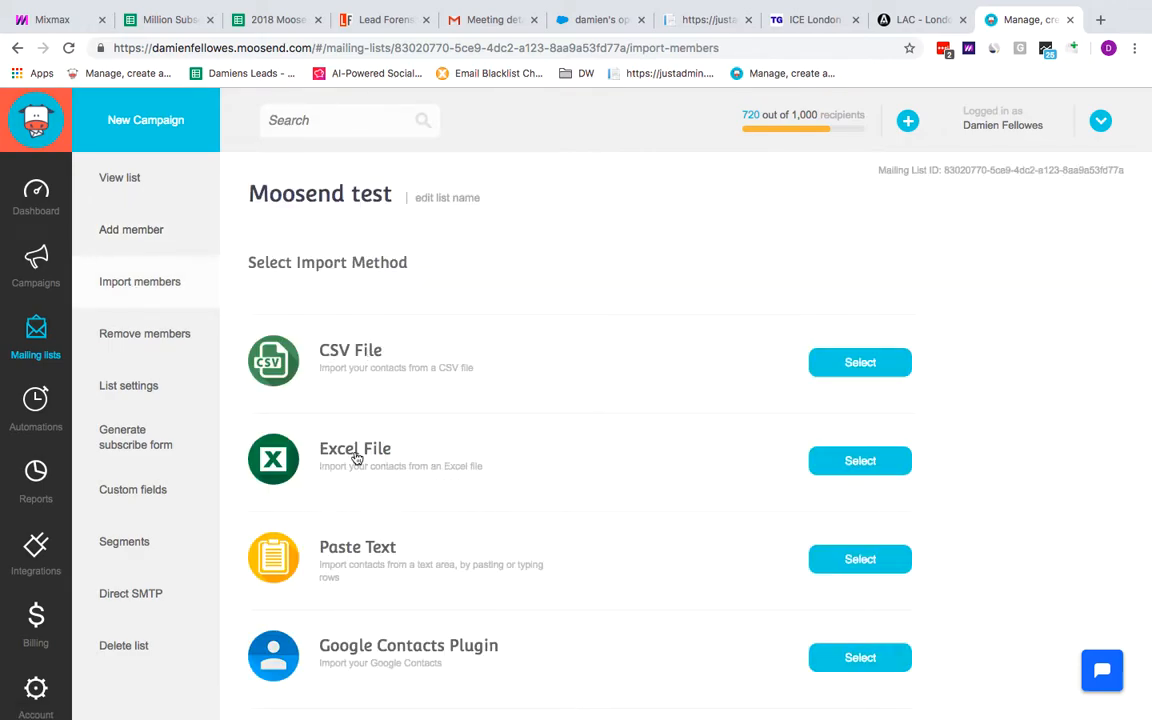
scroll(420, 463, "down", 3)
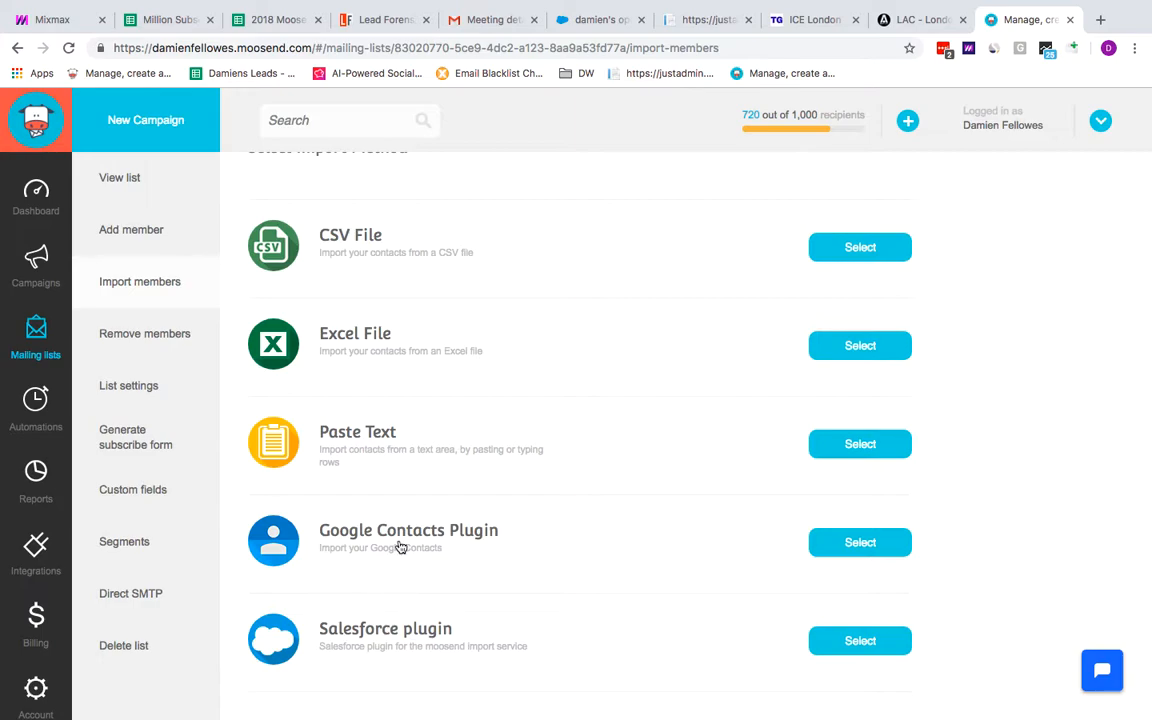
scroll(400, 547, "up", 3)
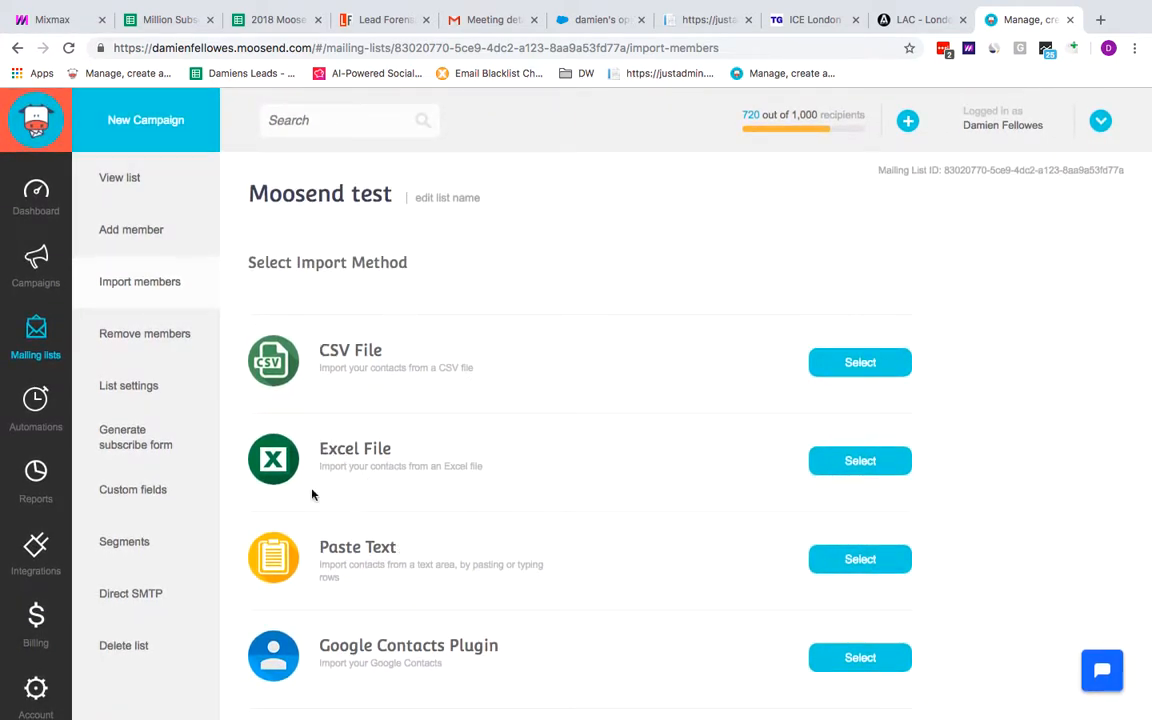
Add a custom field named First Name to the list
left_click(128, 494)
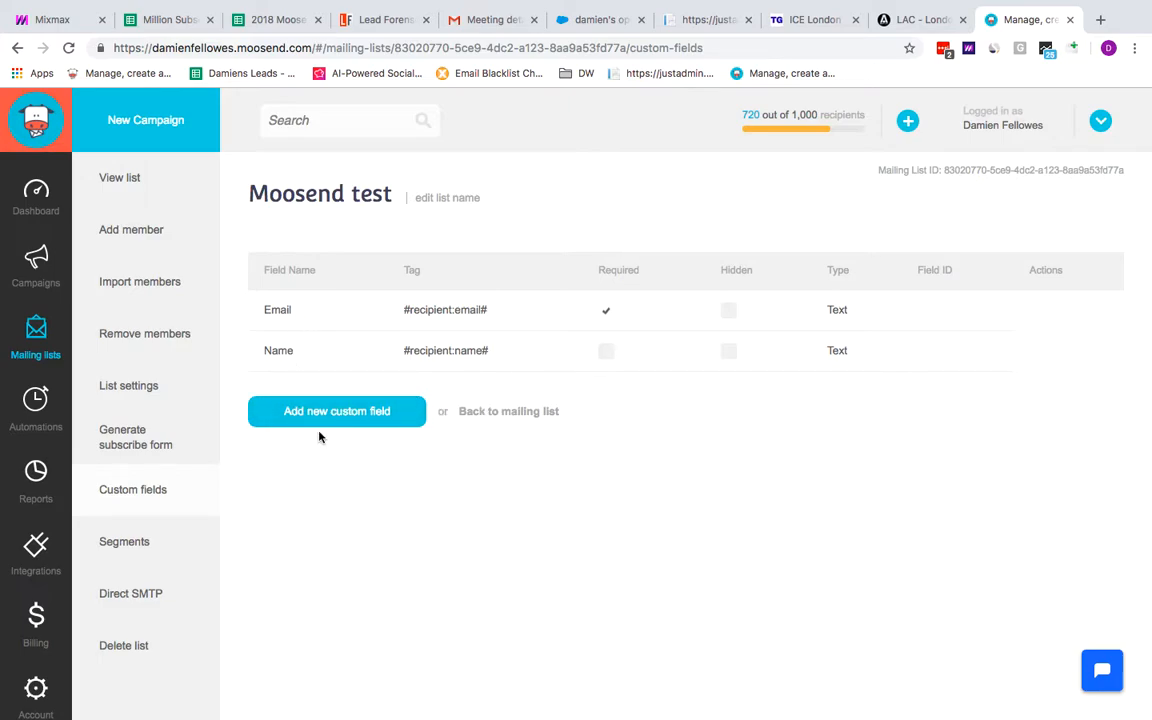
key("ctrl+Left")
left_click(320, 414)
left_click(482, 341)
type("First Name")
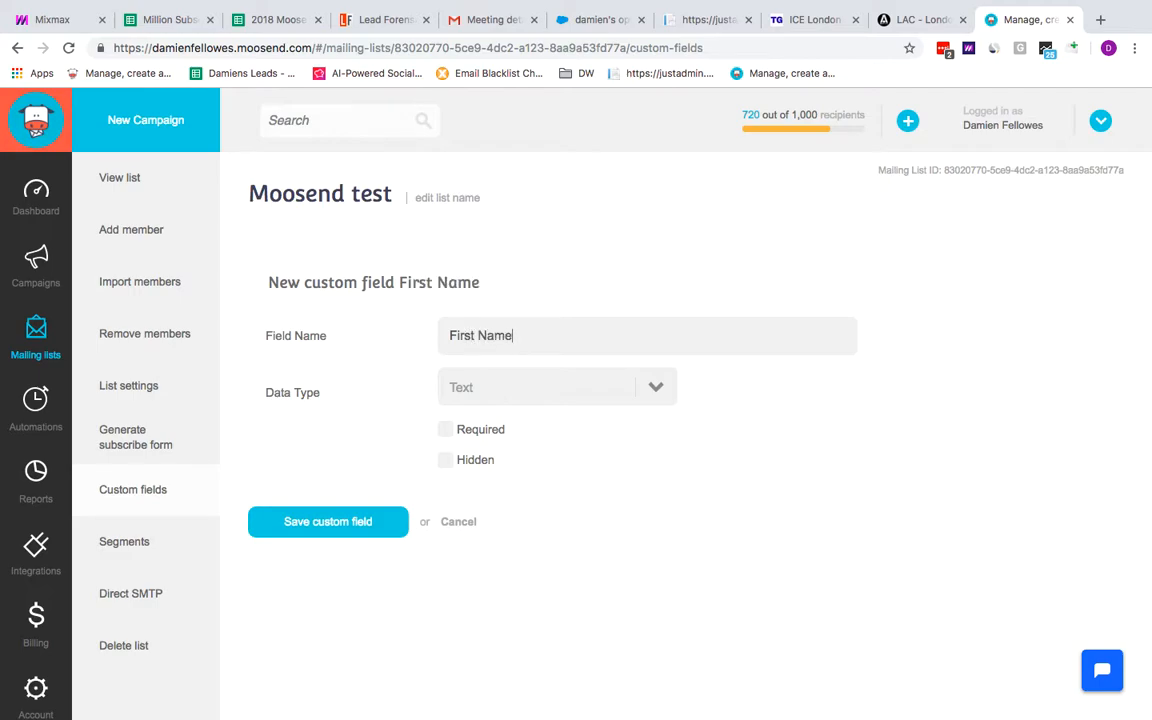
left_click(336, 522)
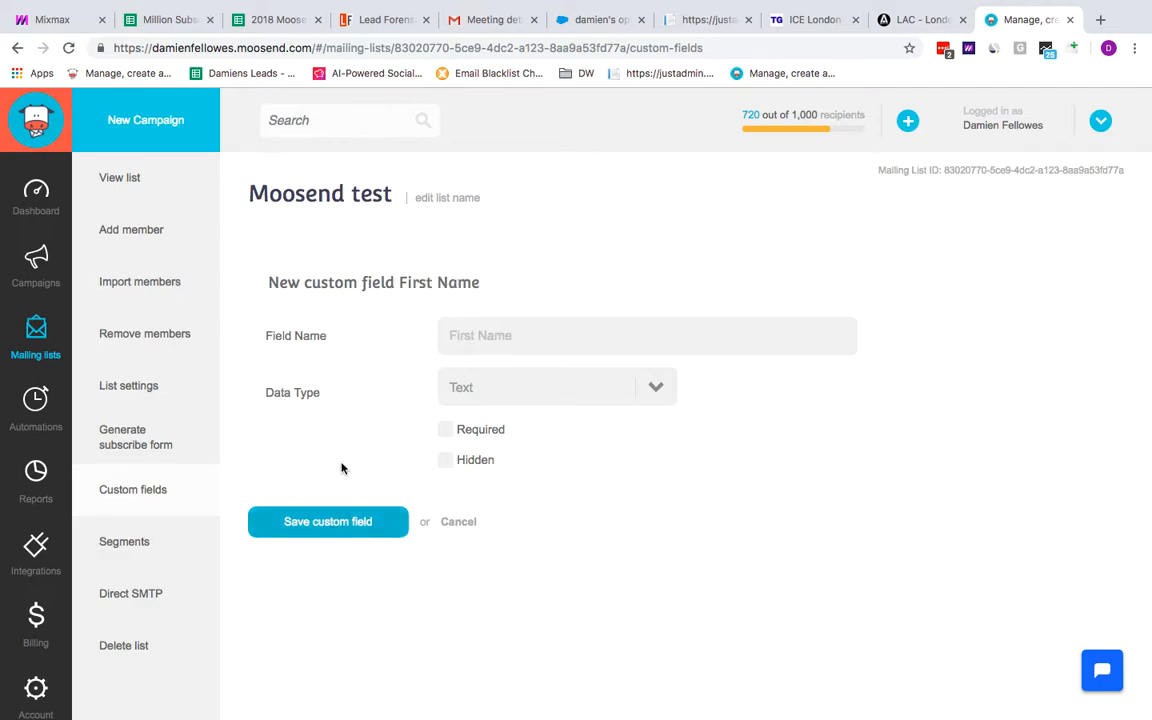
Add a custom field named Last Name
left_click(376, 452)
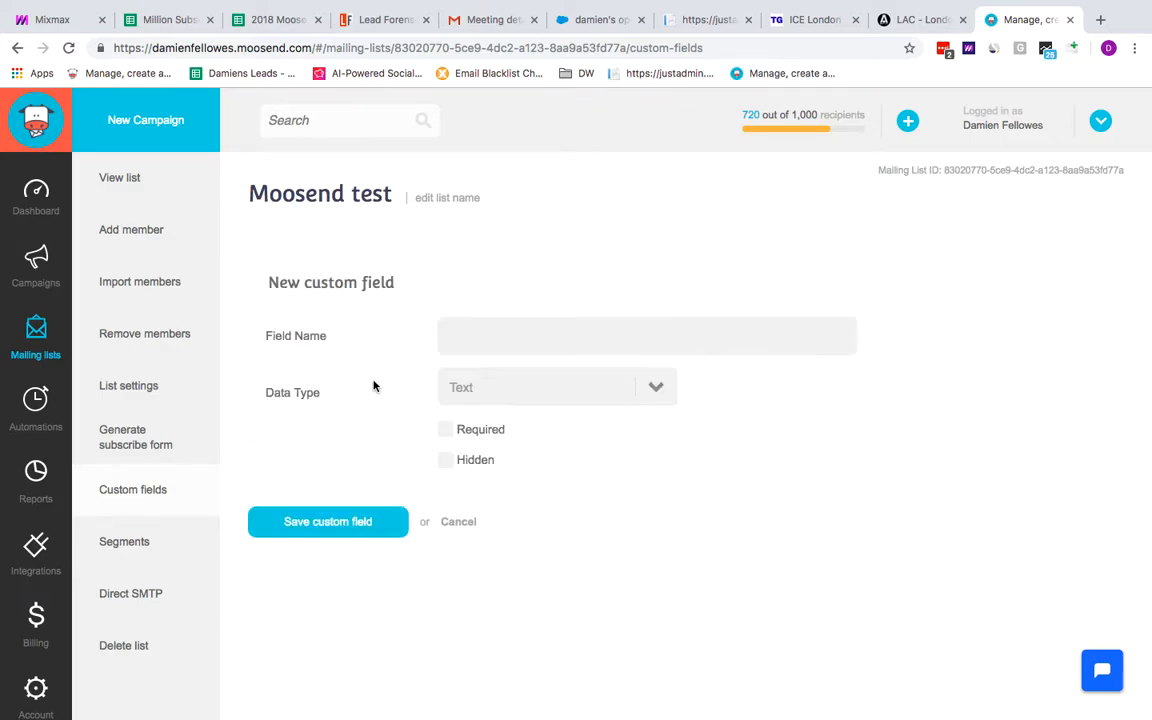
left_click(457, 338)
type("Last Name")
left_click(350, 523)
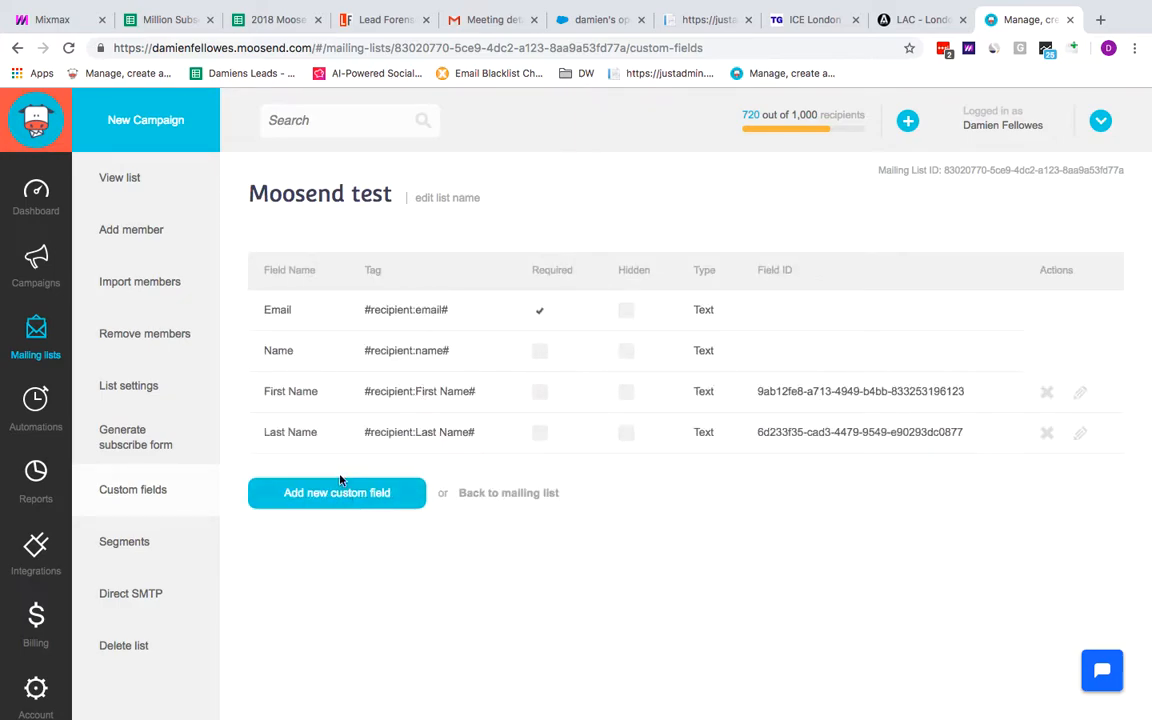
Add a custom field named Company
left_click(320, 495)
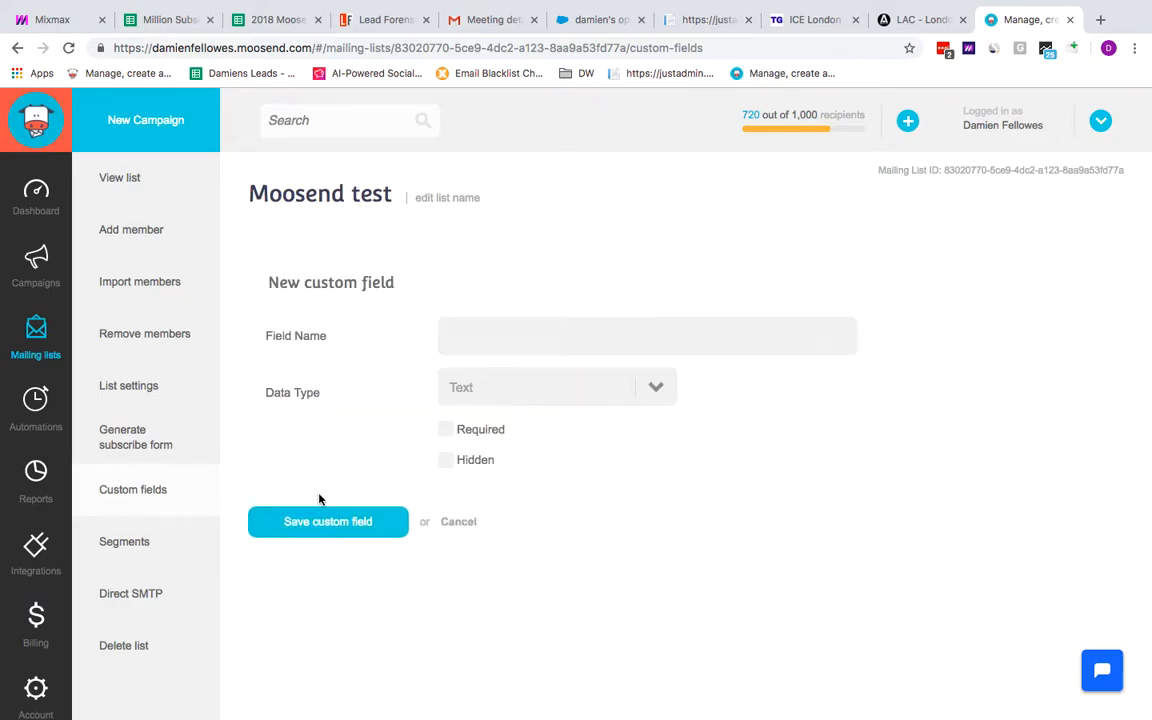
type("Company")
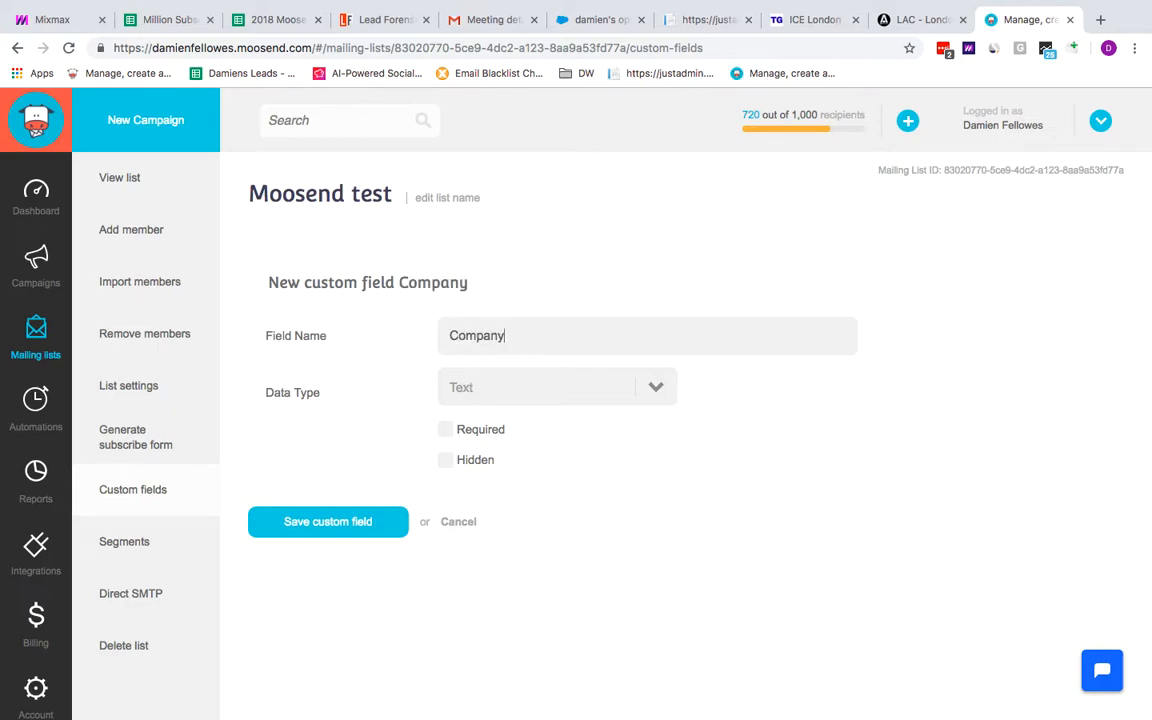
left_click(333, 523)
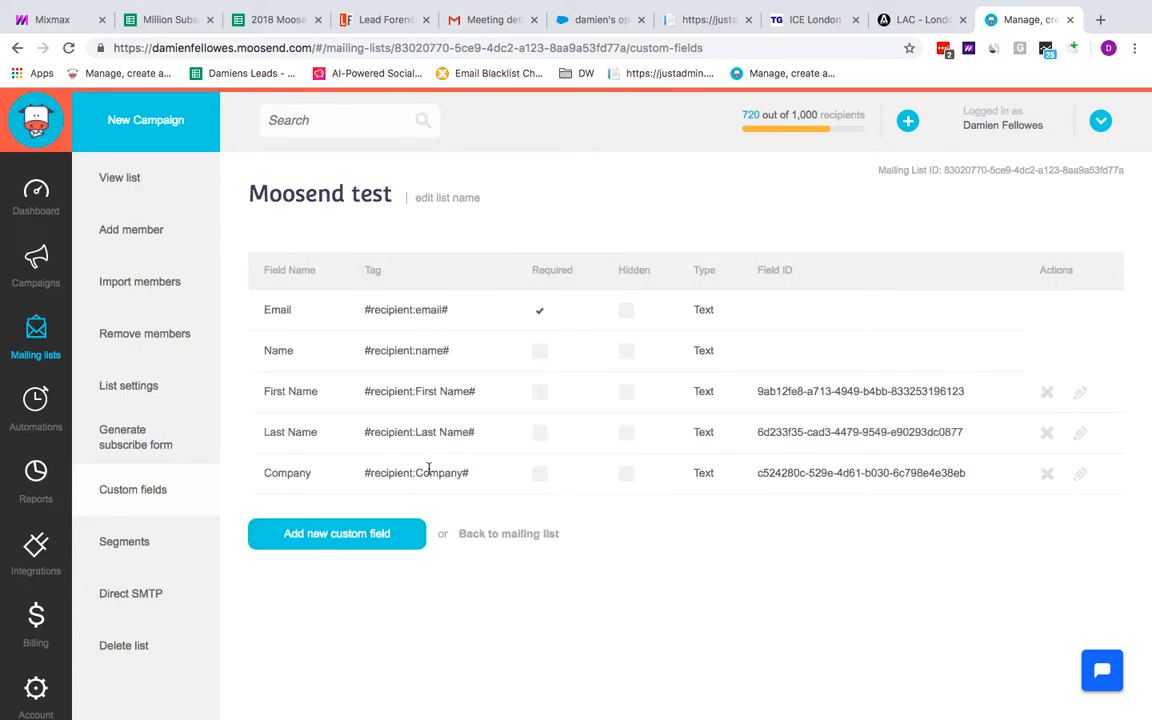
Add a custom field named Job Title
left_click(347, 534)
type("J")
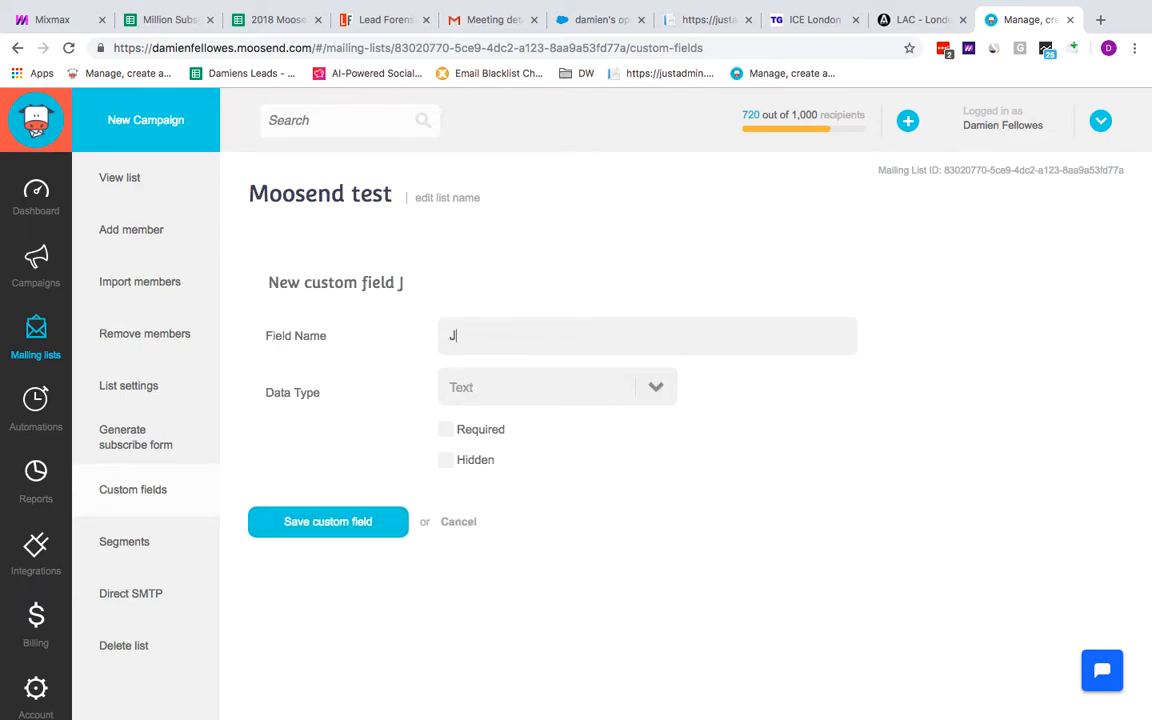
type("ob Title")
left_click(337, 527)
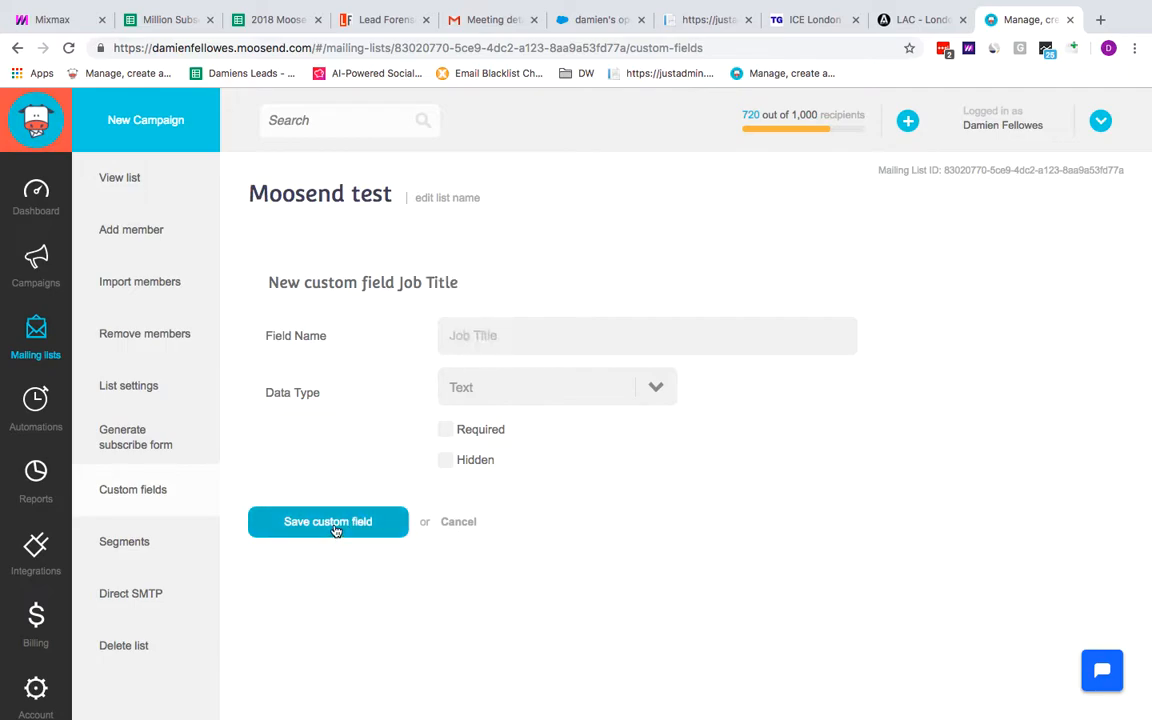
Check the spreadsheet's column headings and add a Date Registered custom field with the DateTime data type
key("ctrl+Left")
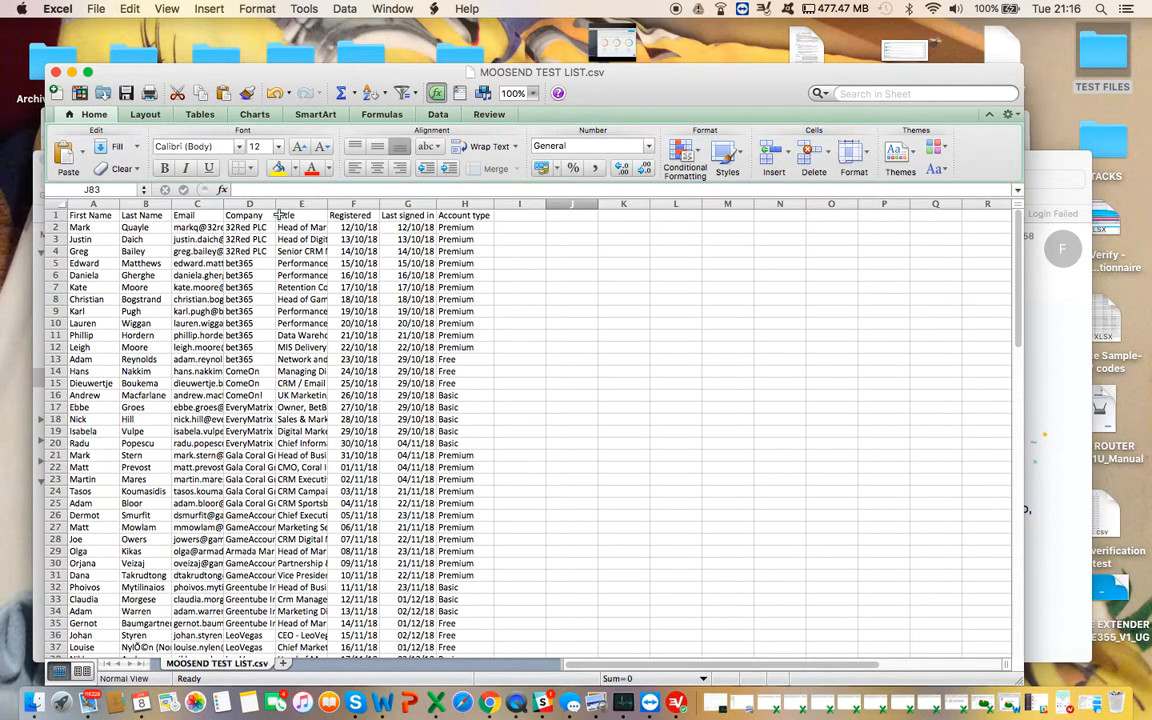
key("ctrl+Right")
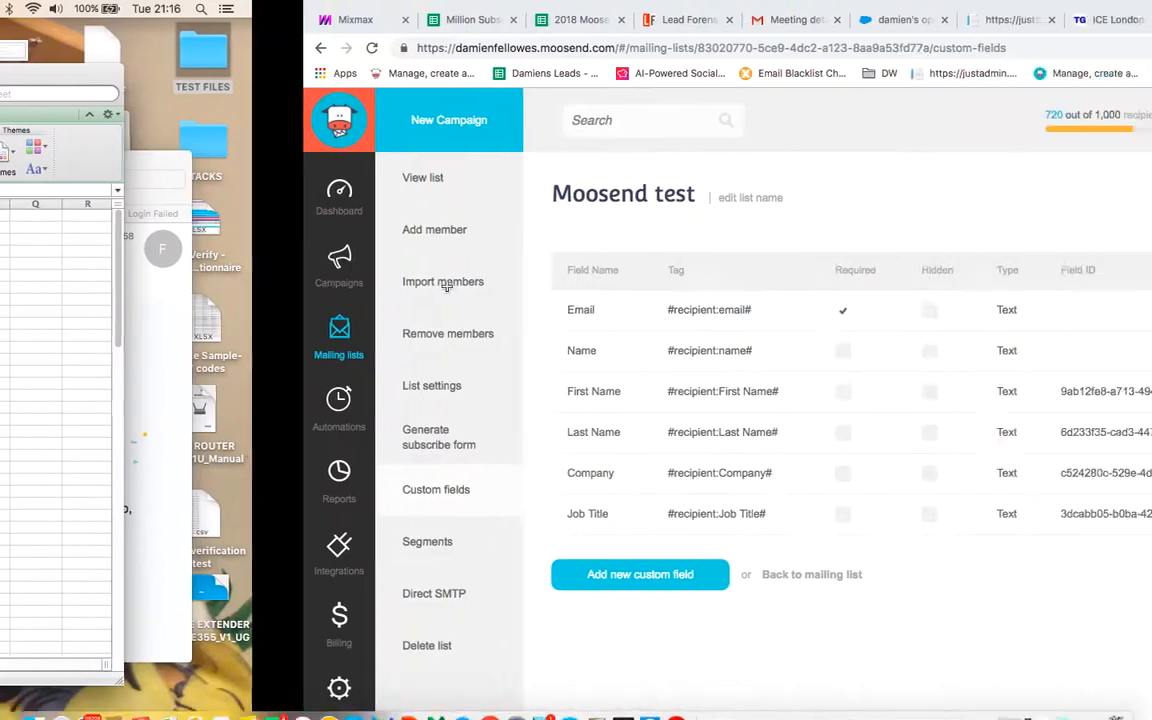
left_click(345, 577)
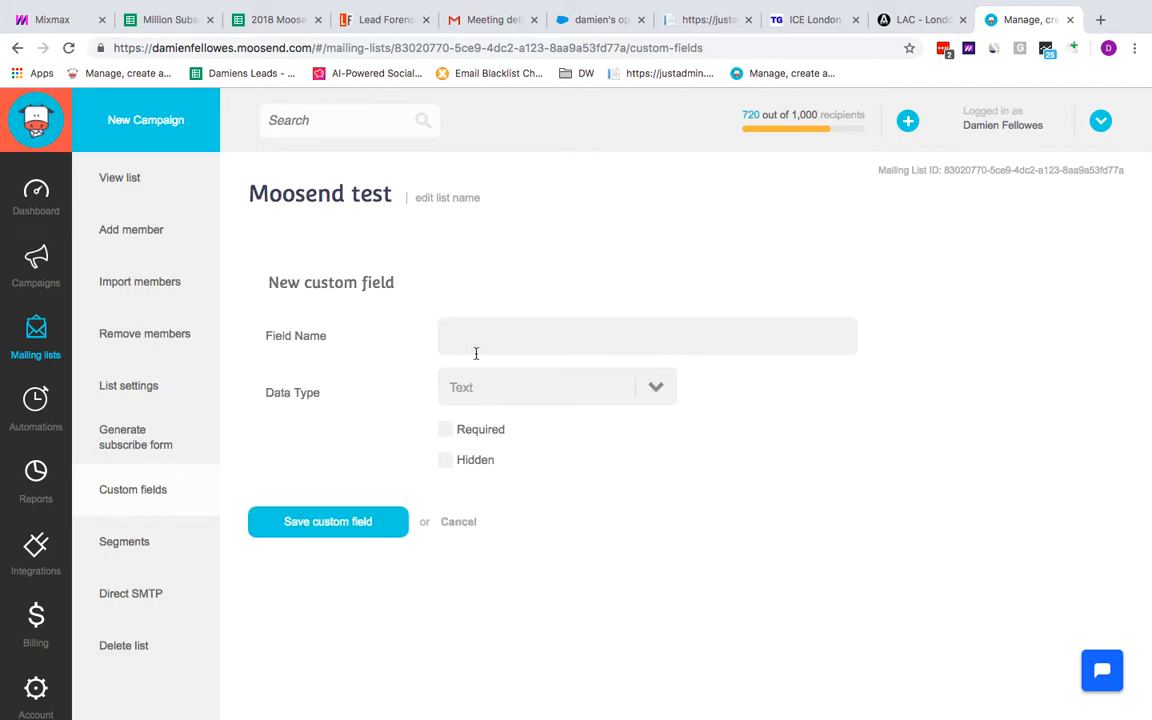
type("Date Registered")
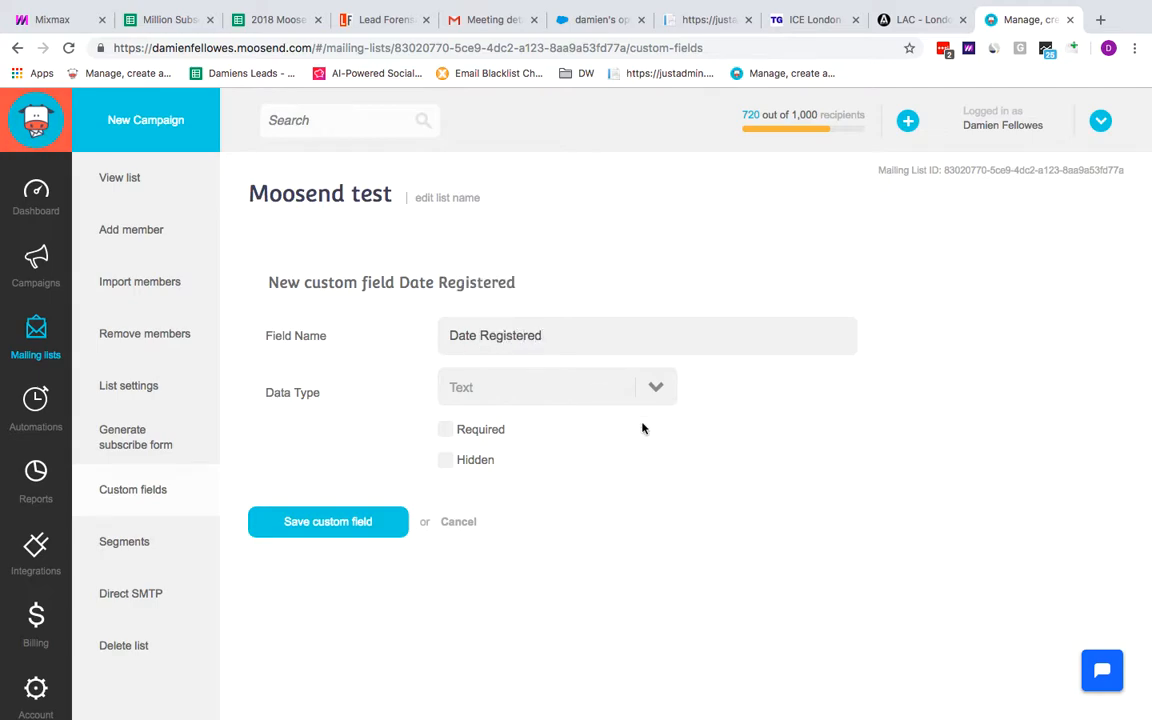
left_click(658, 387)
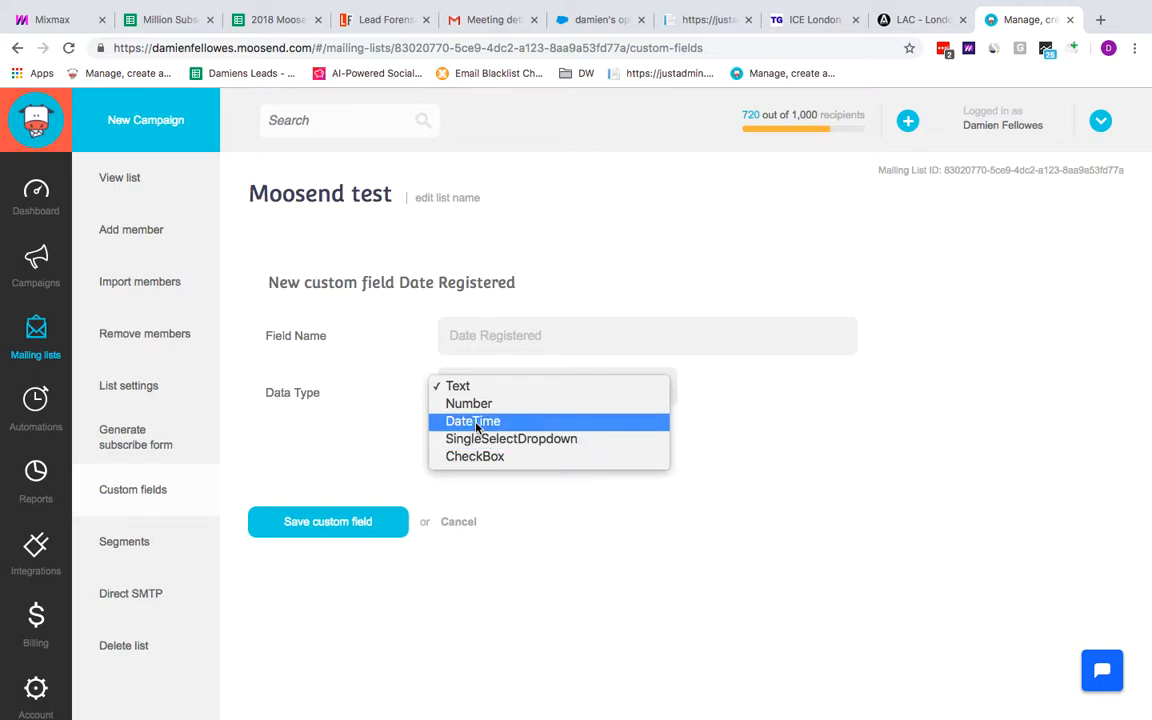
left_click(488, 421)
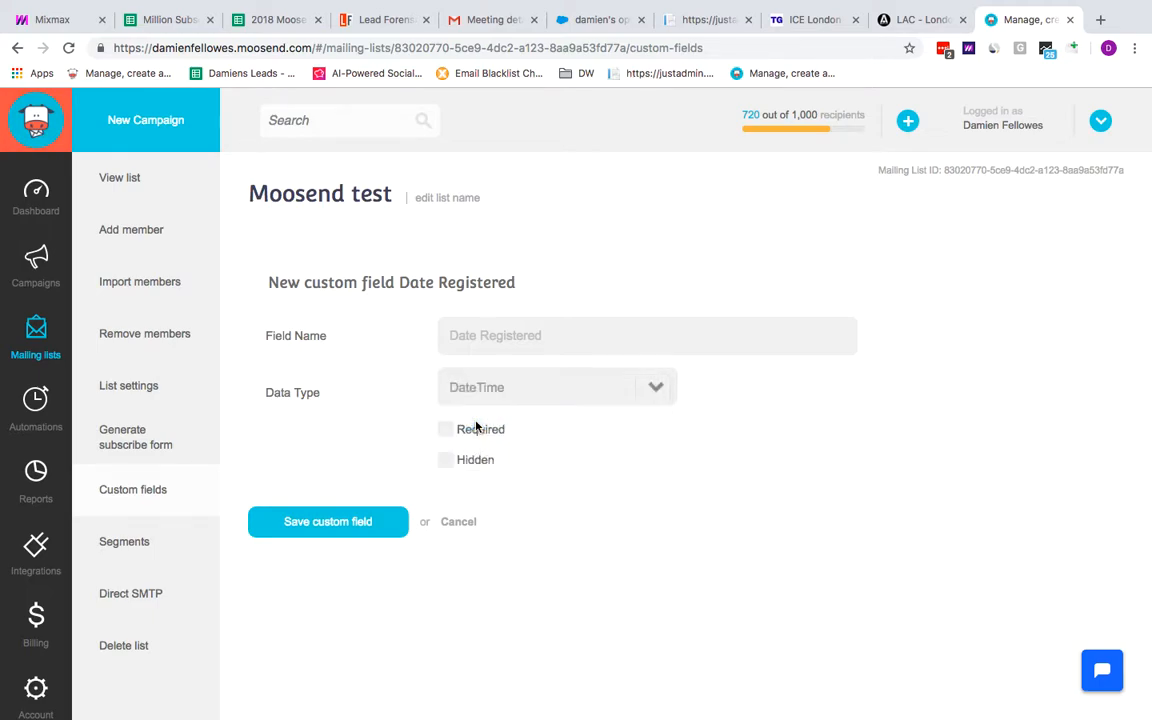
left_click(349, 528)
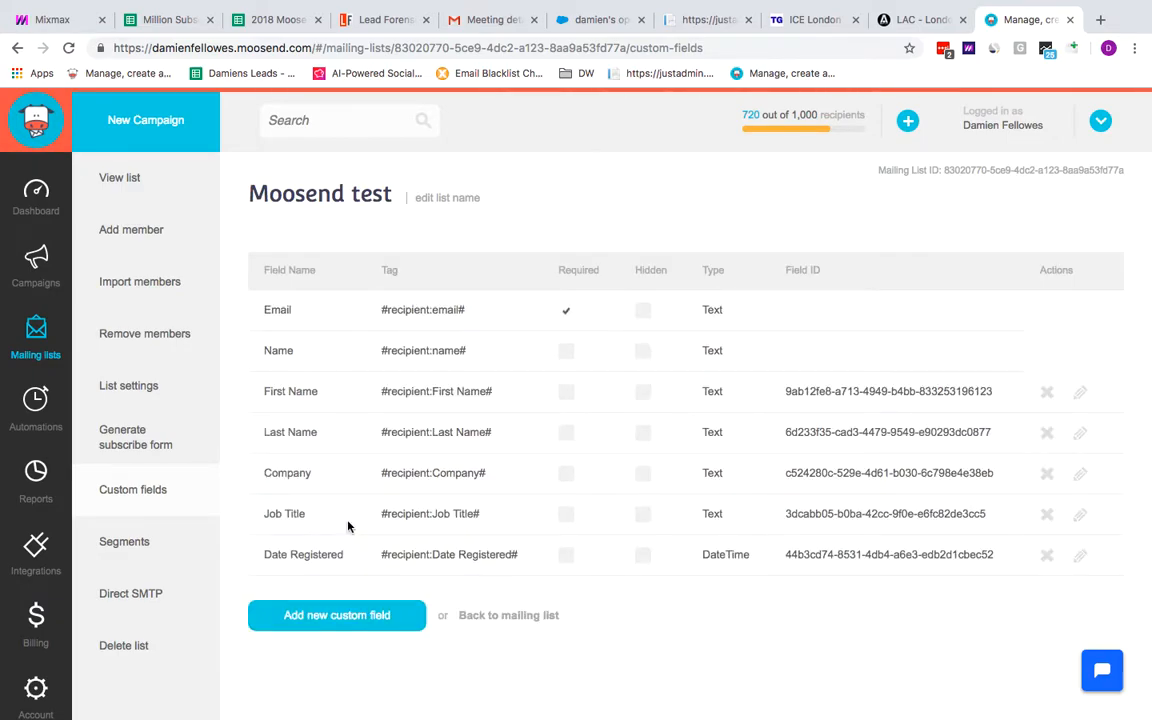
Check the spreadsheet again and add a Last Sign in date custom field with the DateTime data type
key("ctrl+Left")
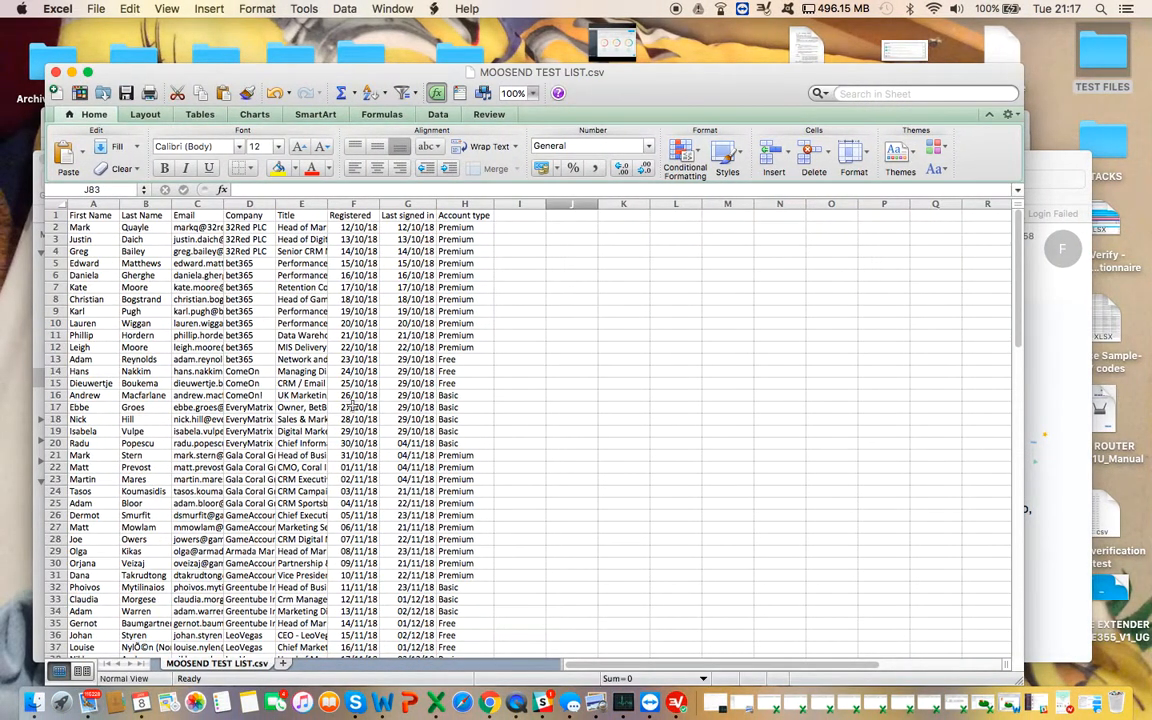
key("ctrl+Right")
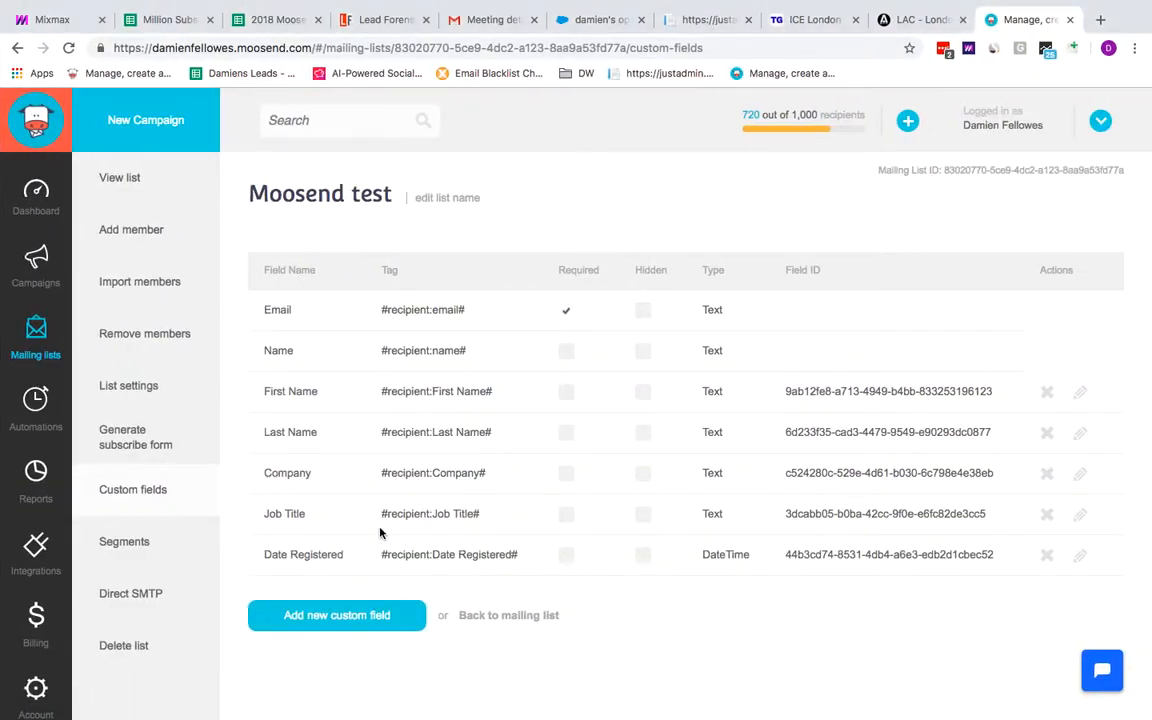
left_click(342, 613)
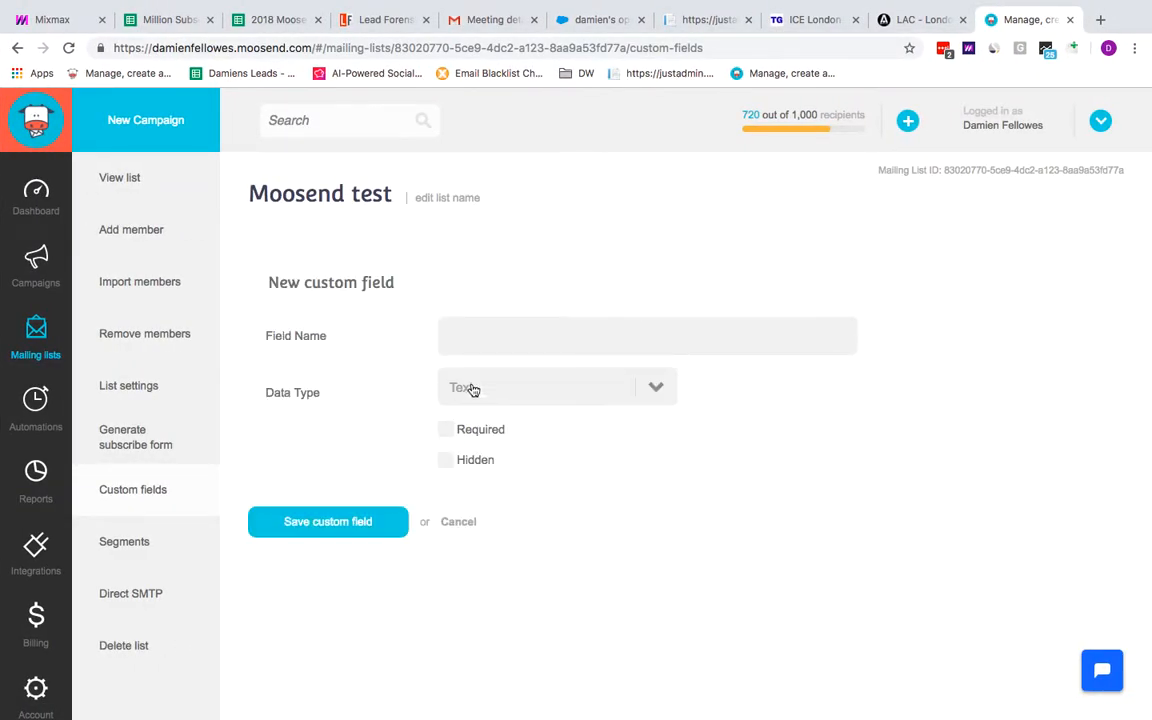
type("Last Sign in date")
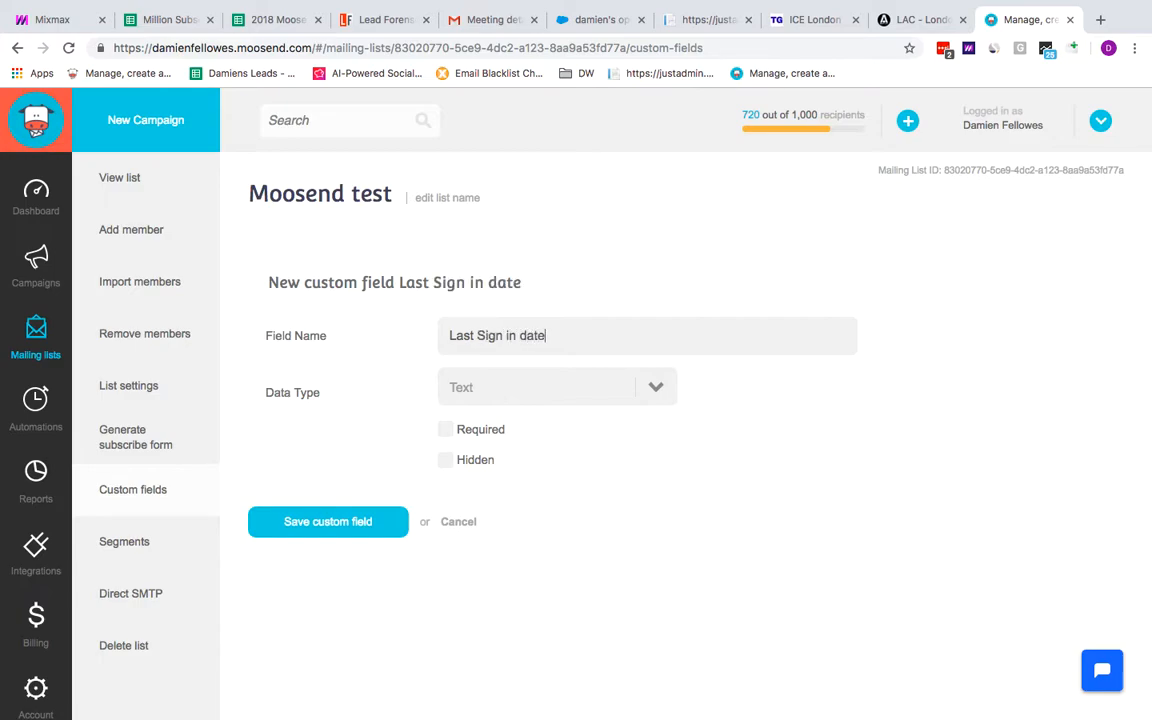
left_click(652, 387)
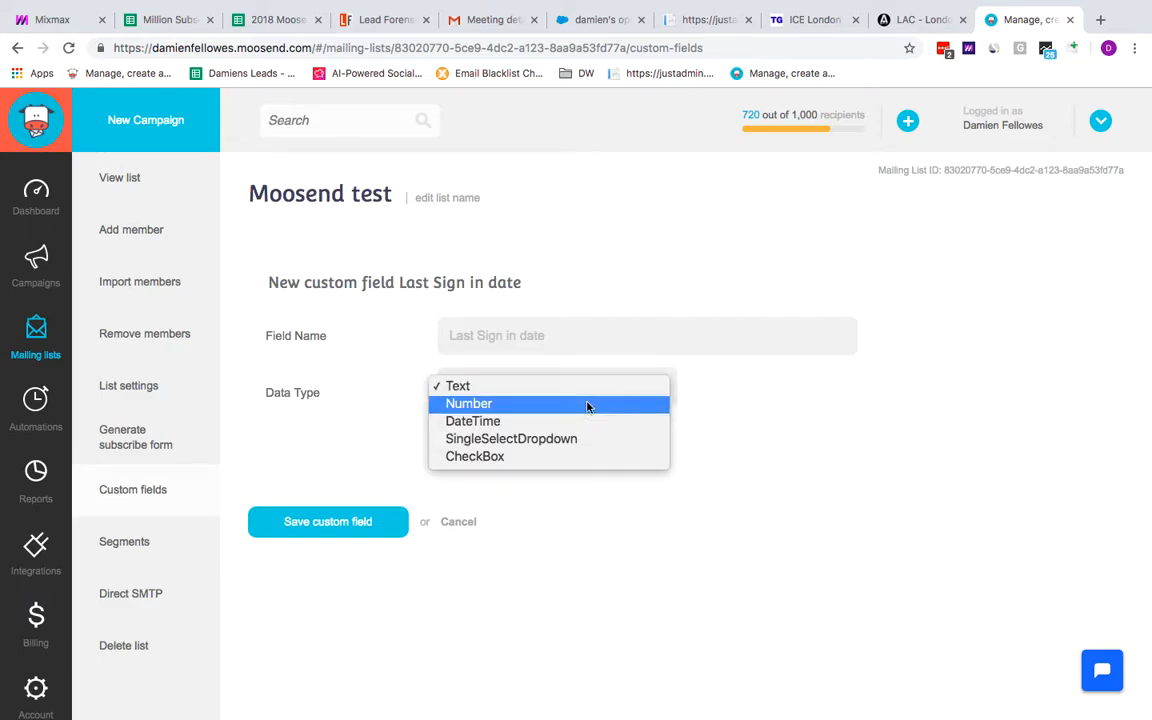
left_click(562, 421)
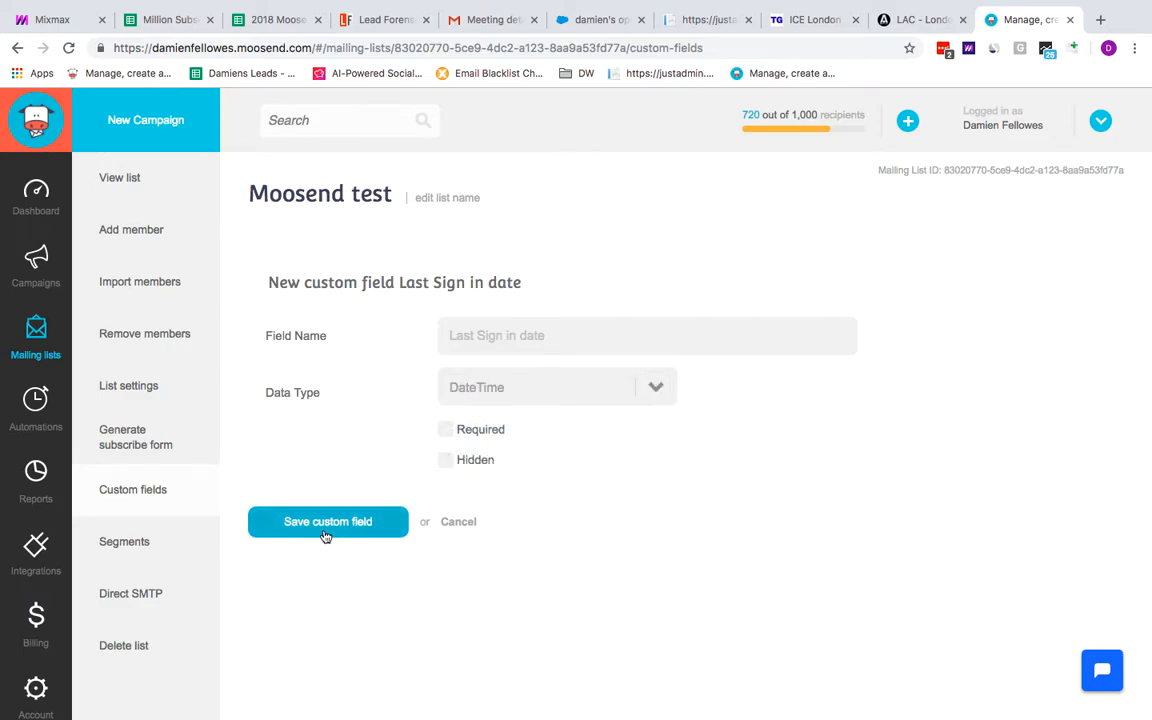
left_click(328, 522)
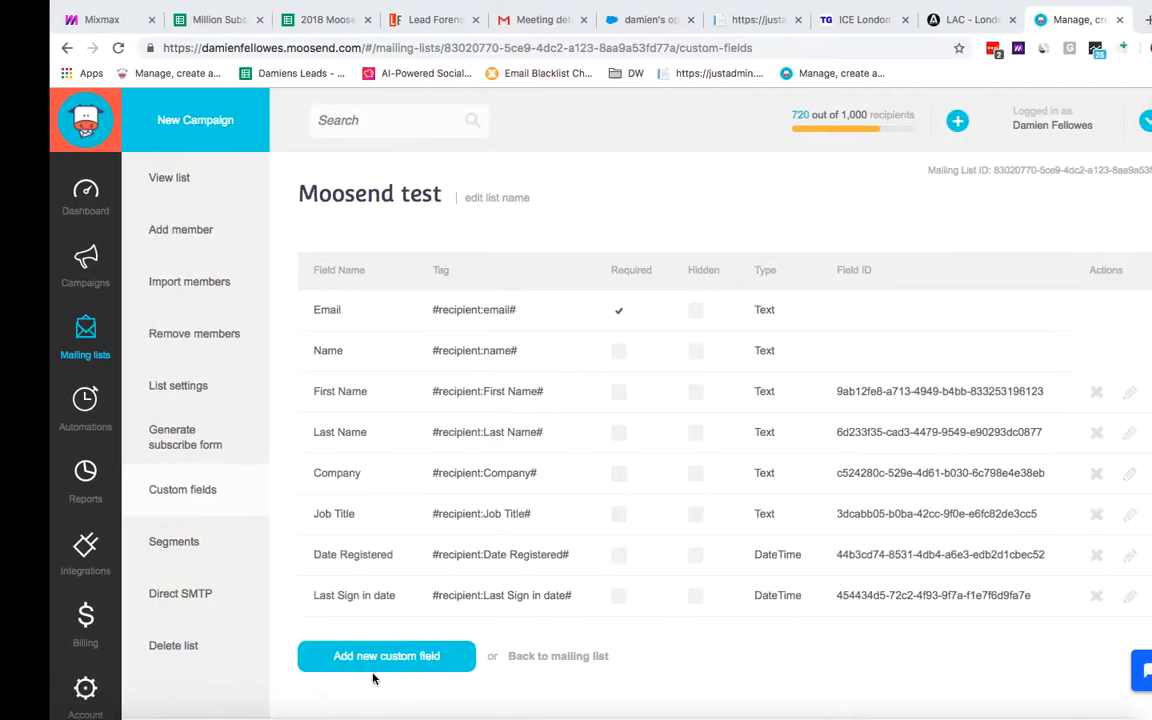
Add a custom field named Account type with the Text data type
left_click(327, 656)
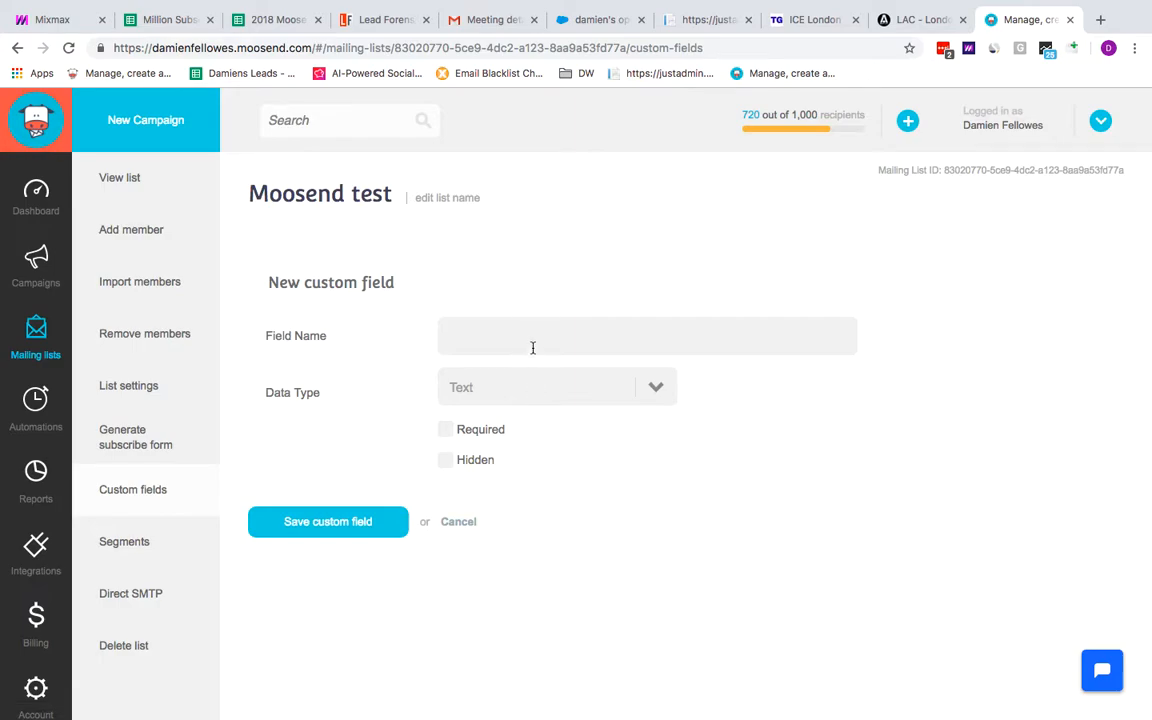
type("Account type")
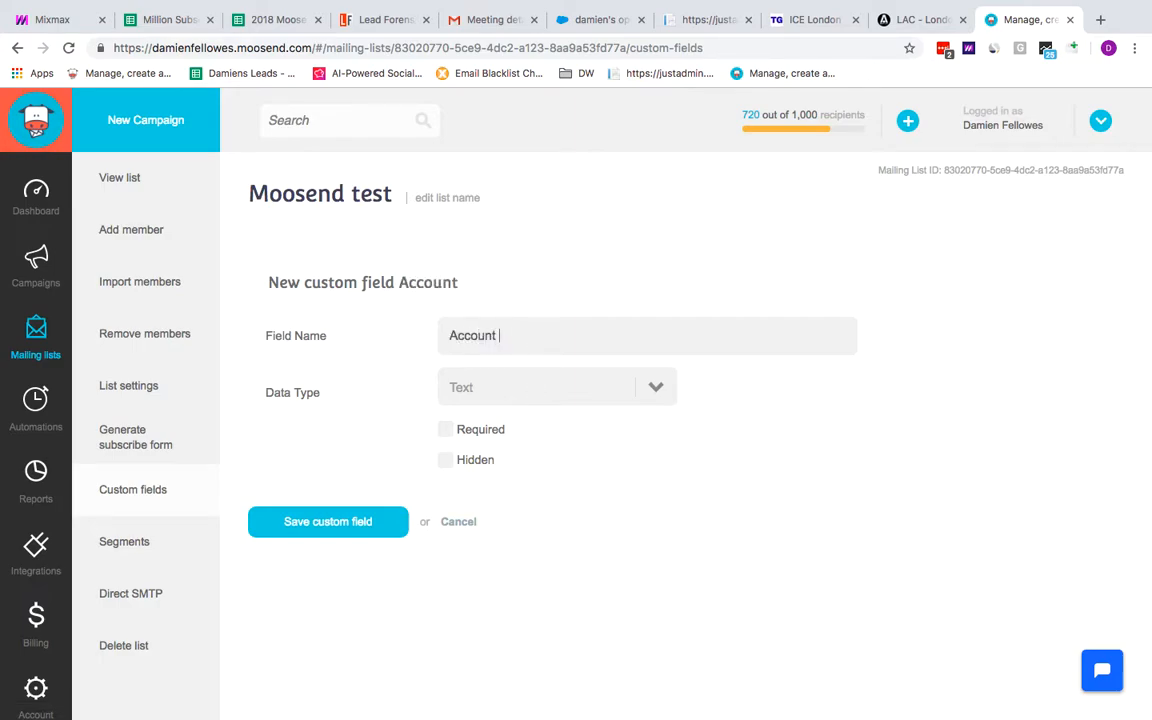
left_click(347, 526)
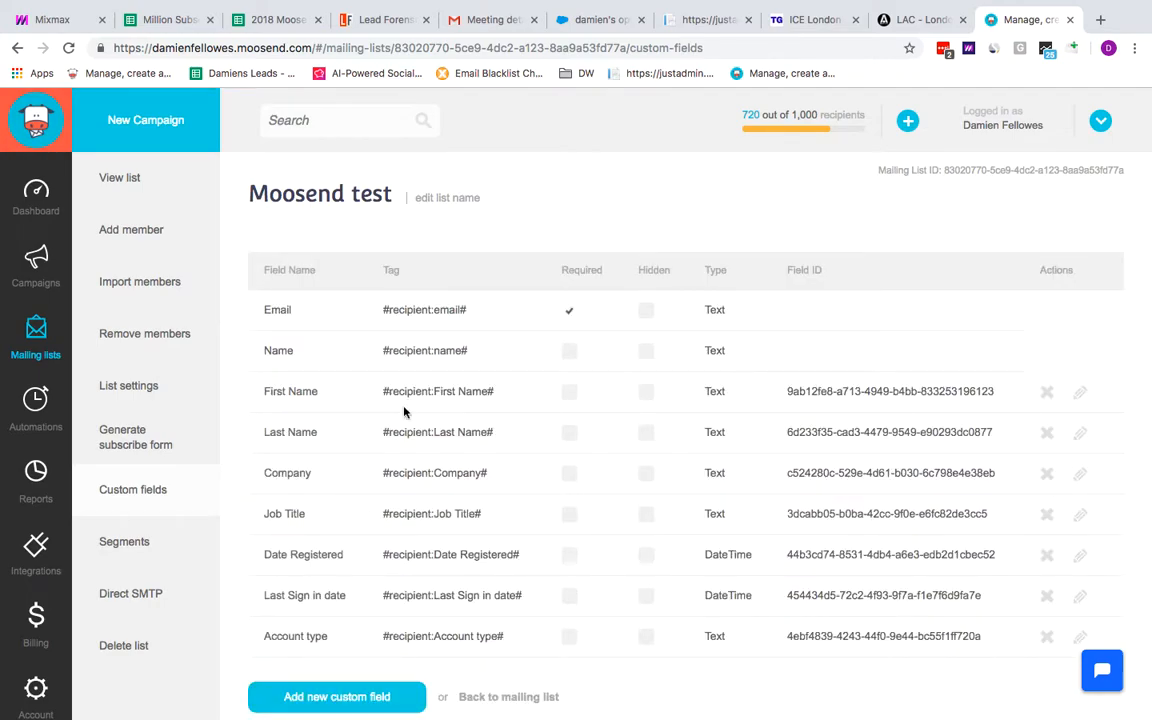
scroll(462, 518, "down", 1)
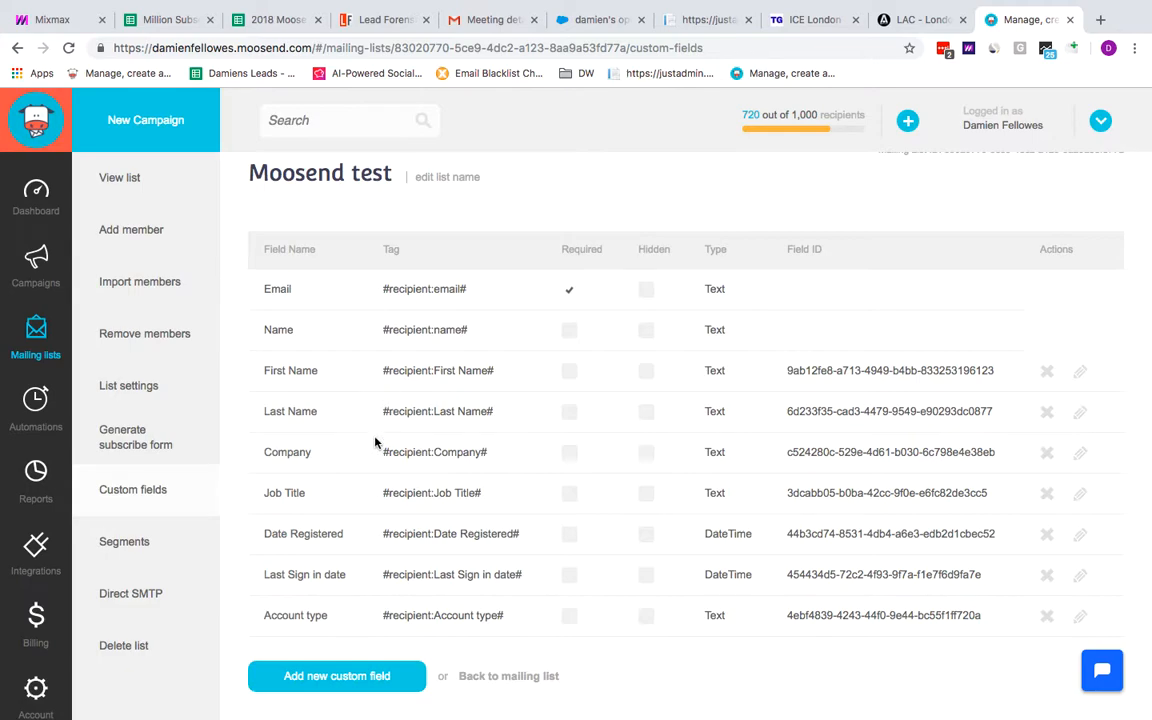
Start a CSV file import of members and upload the file MOOSEND TEST LIST.csv
scroll(338, 366, "up", 1)
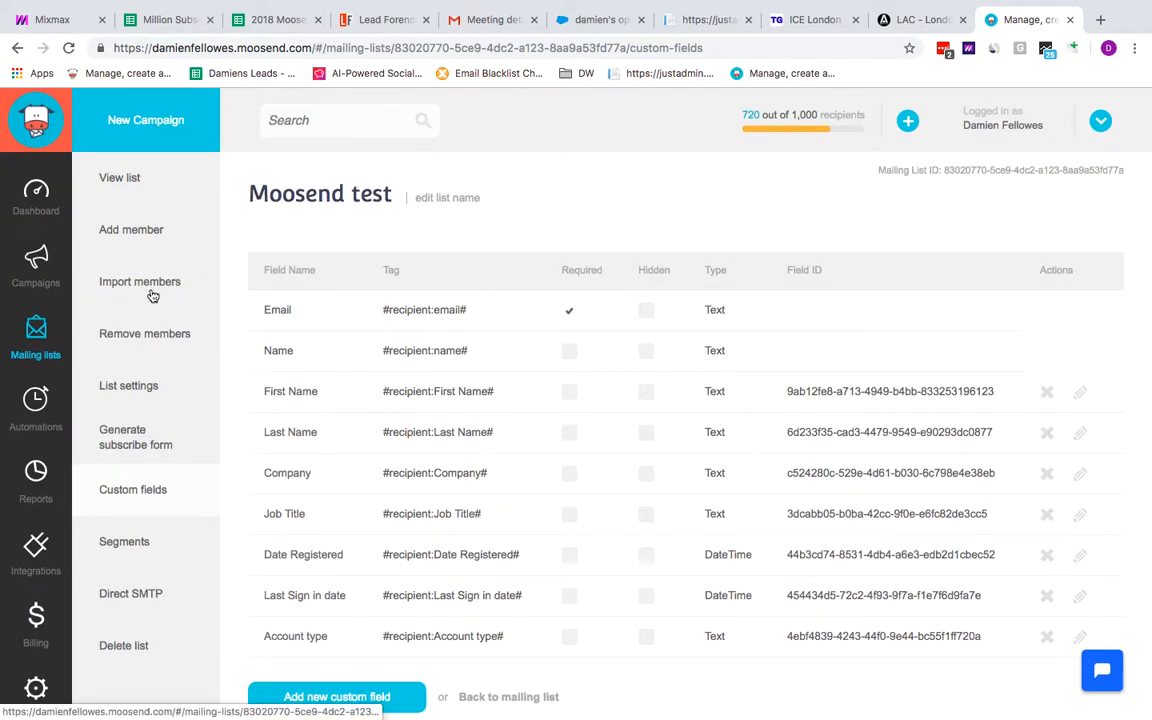
left_click(147, 283)
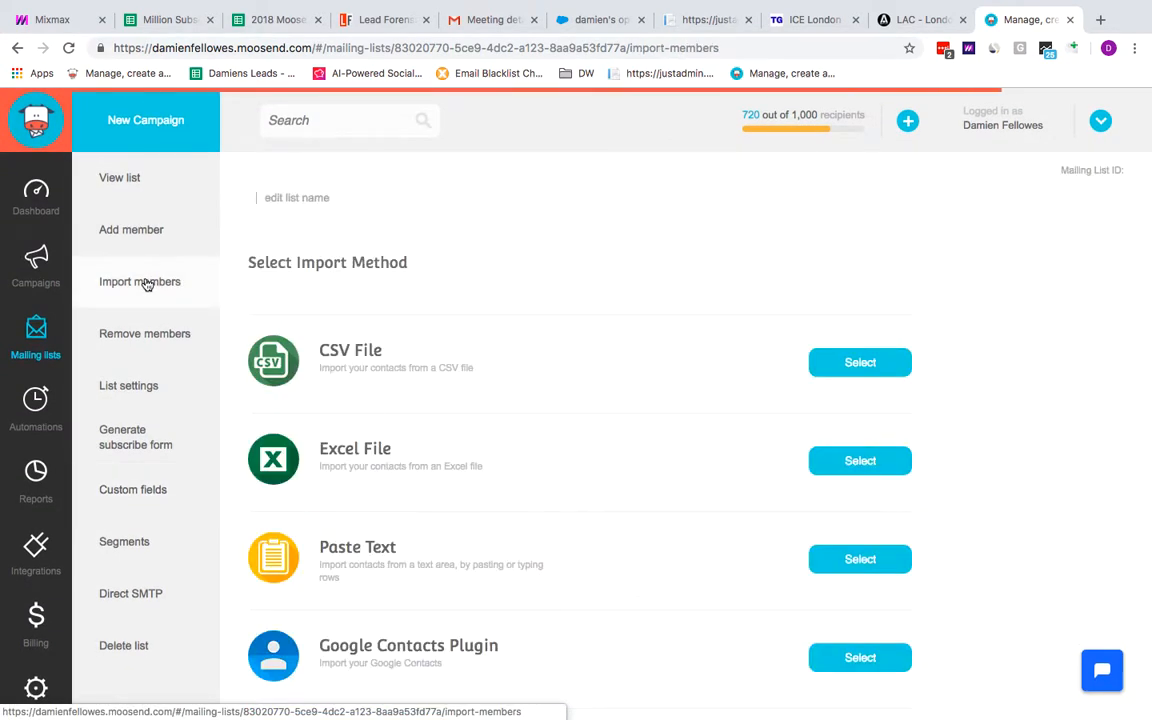
left_click(860, 364)
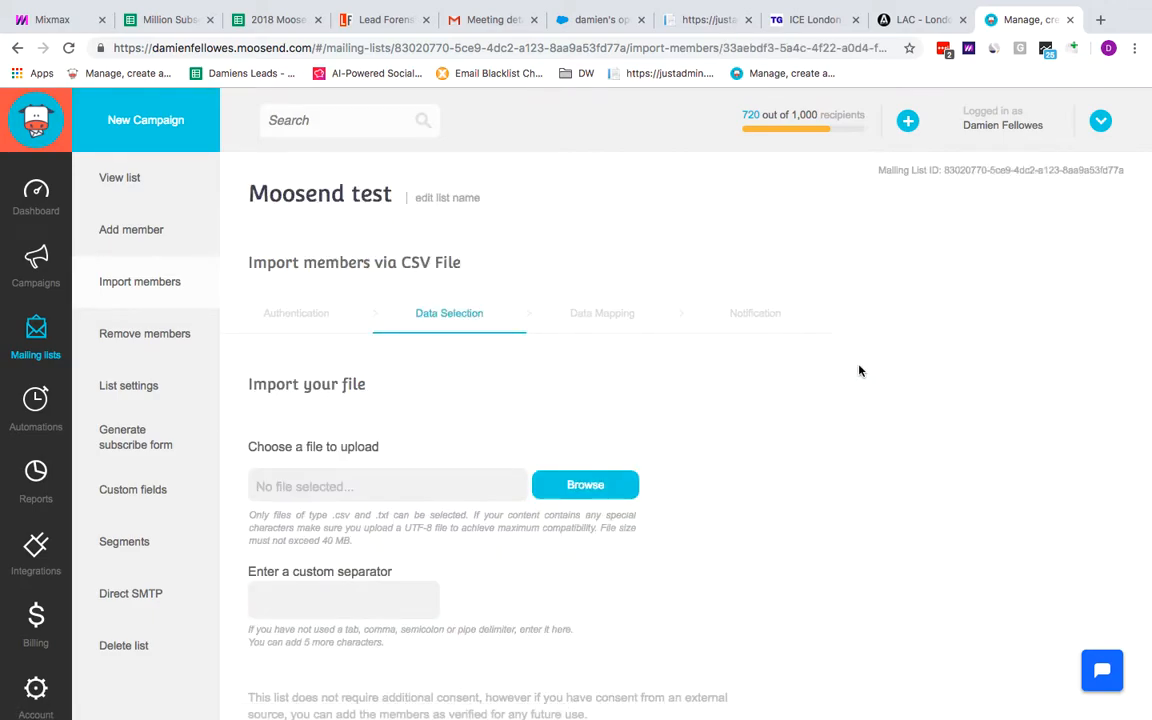
scroll(600, 460, "down", 2)
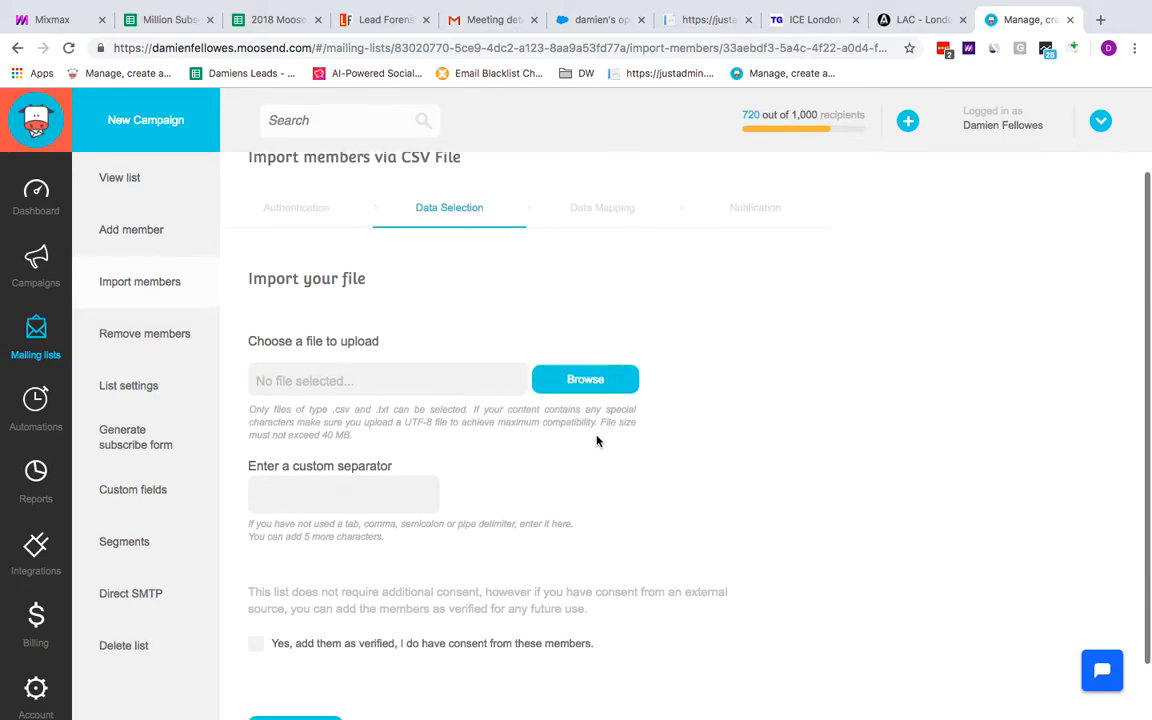
left_click(590, 380)
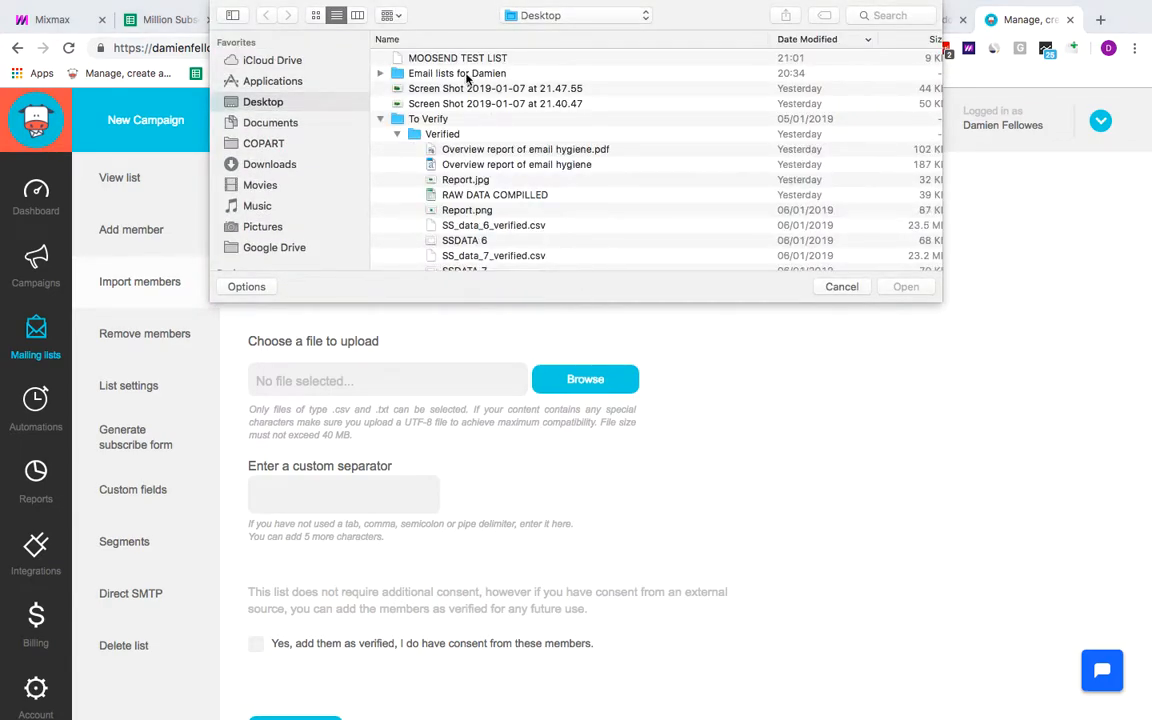
double_click(391, 58)
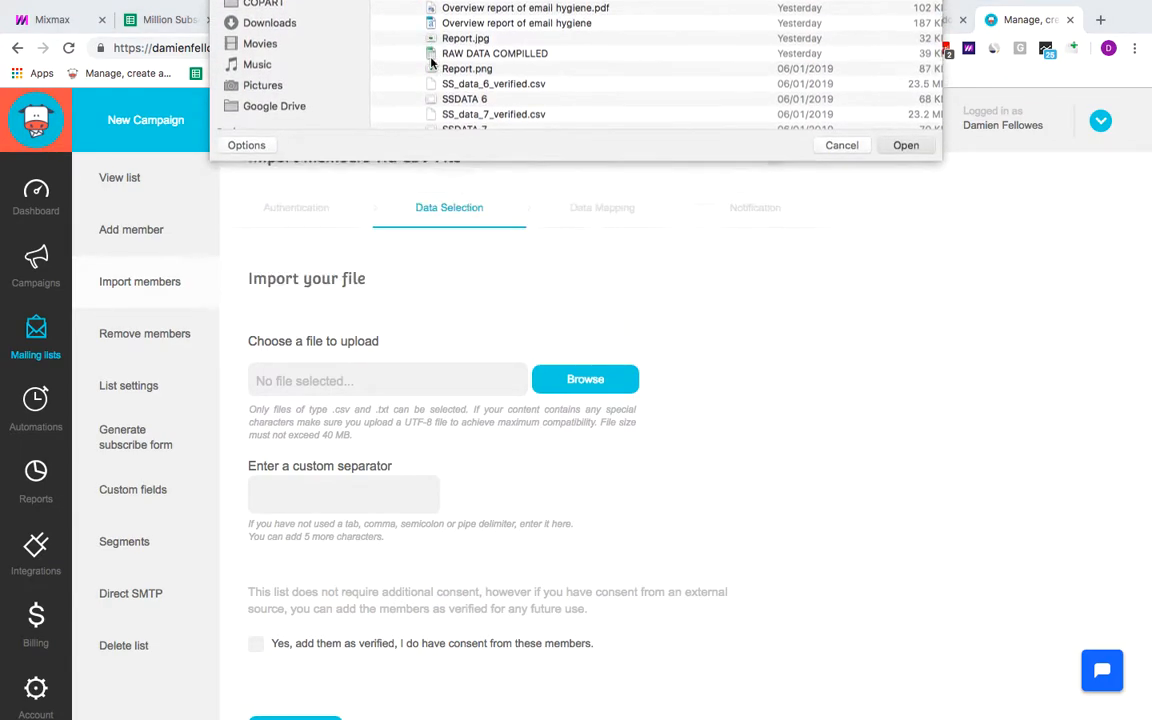
scroll(557, 422, "down", 1)
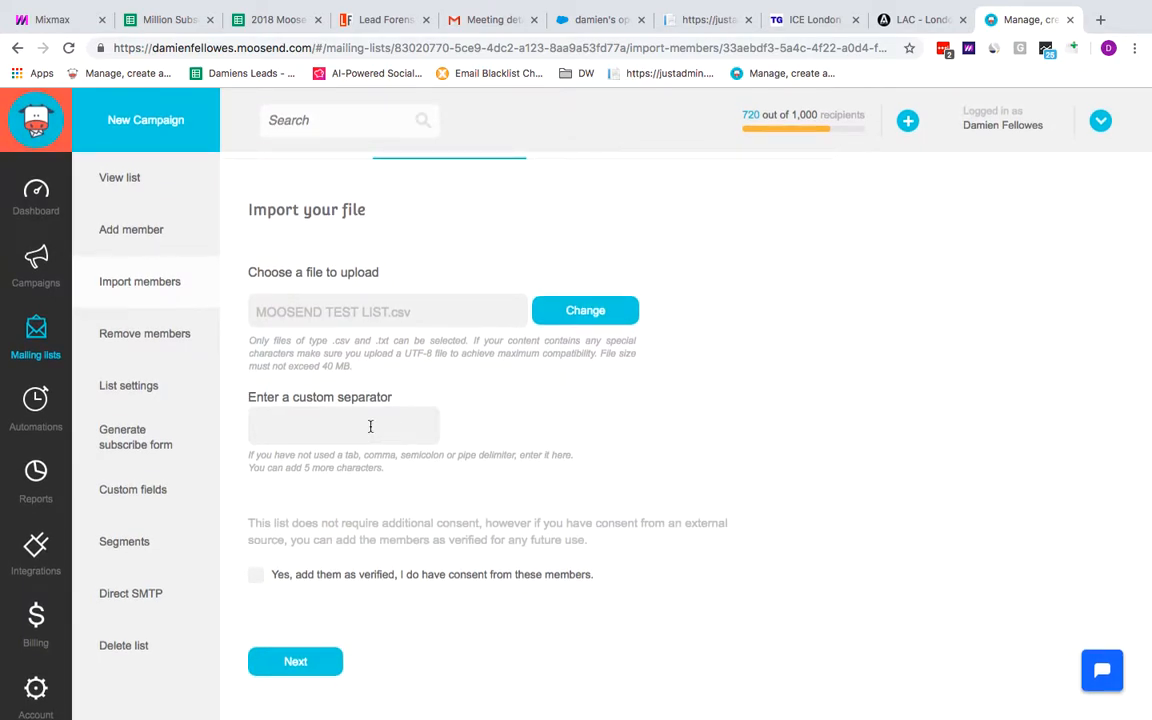
Compare with the spreadsheet, mark the members as verified with consent, and continue to data mapping
key("ctrl+Left")
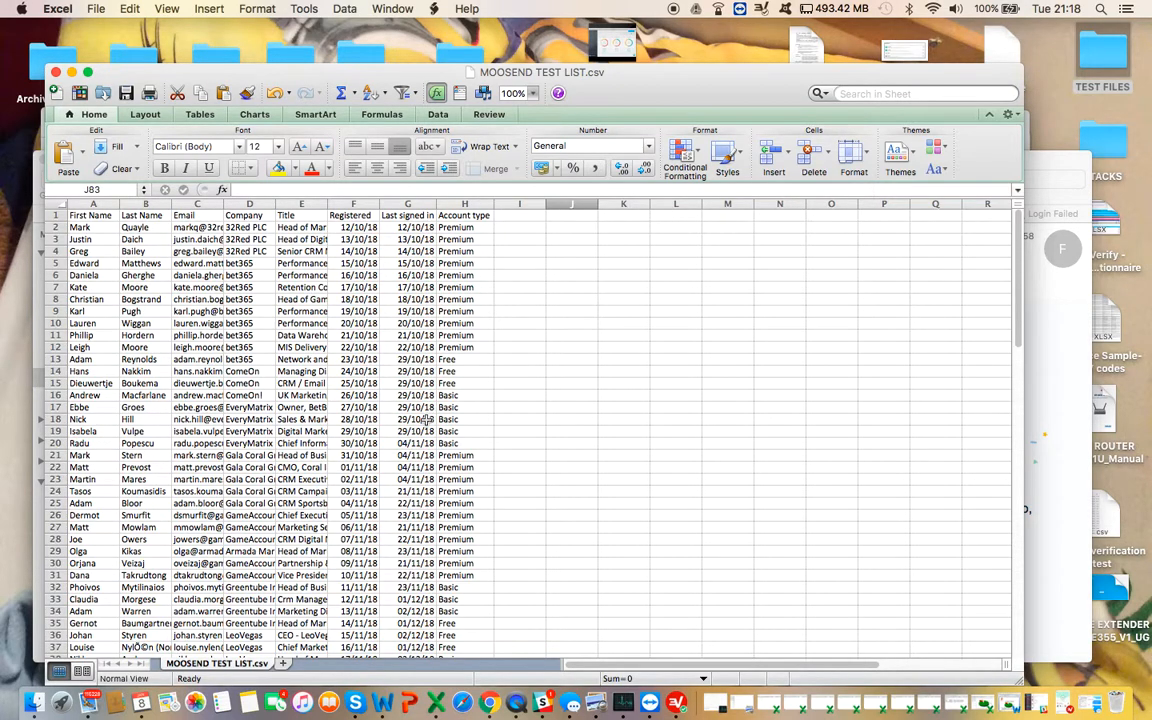
key("ctrl+Right")
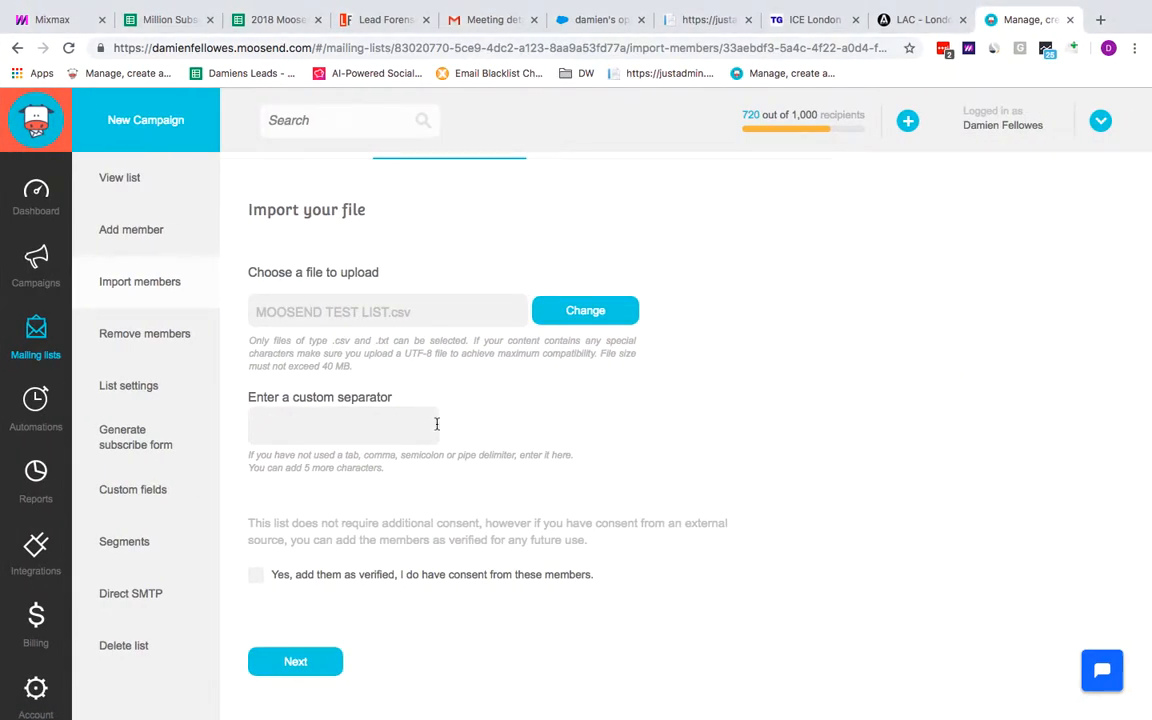
left_click(256, 578)
left_click(296, 663)
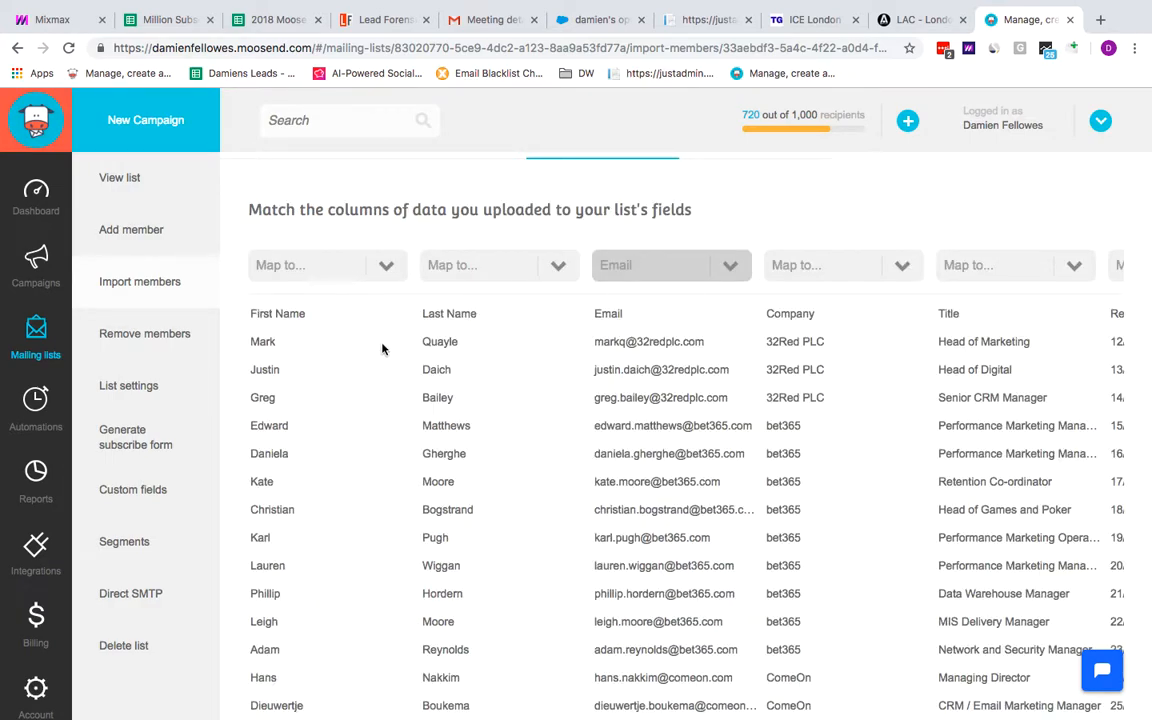
Map the first two columns to the First Name and Last Name fields
scroll(360, 290, "down", 1)
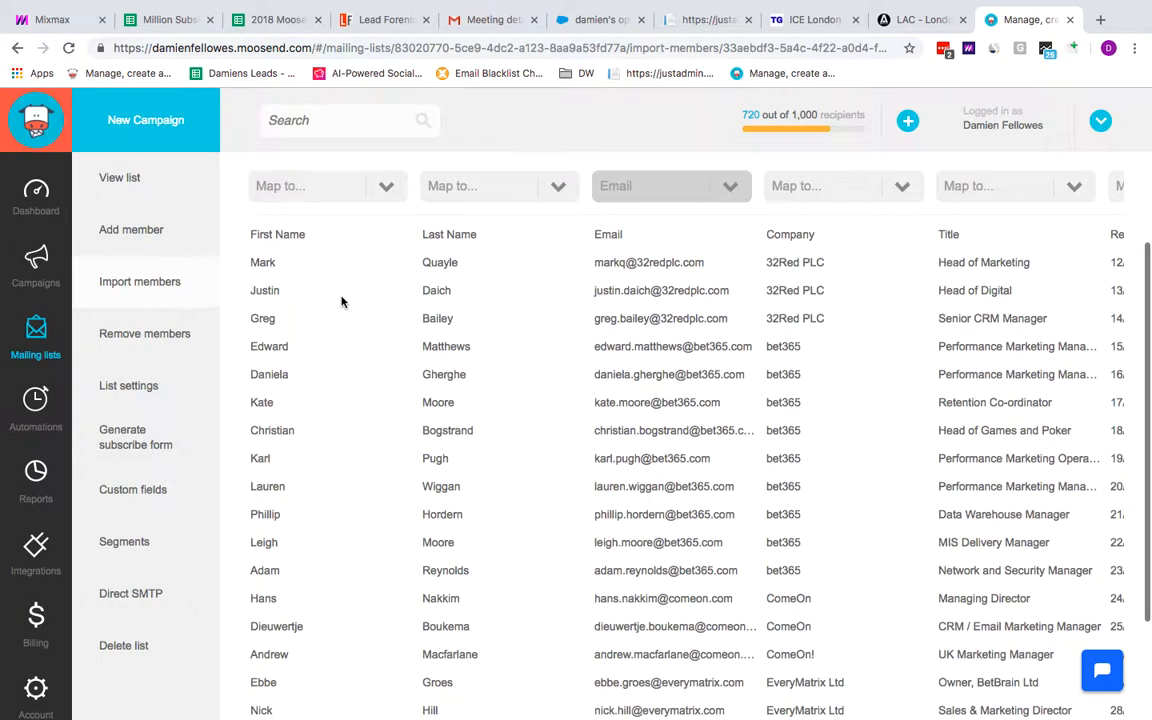
scroll(386, 272, "up", 1)
left_click(388, 276)
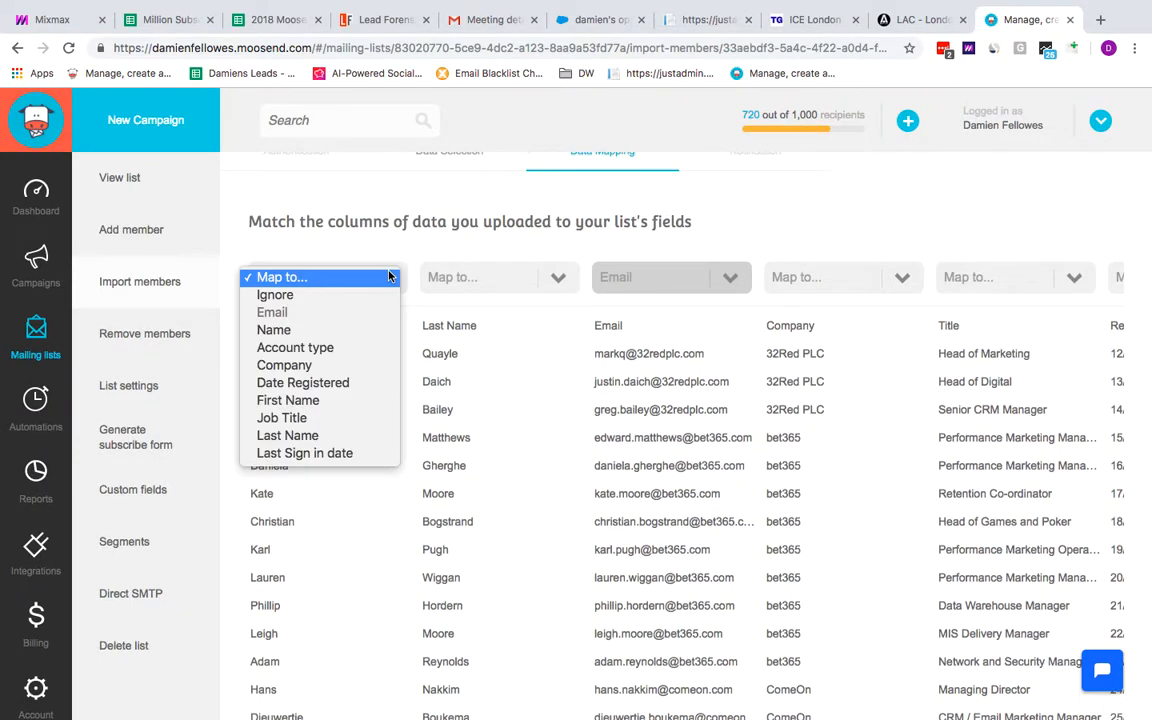
left_click(345, 400)
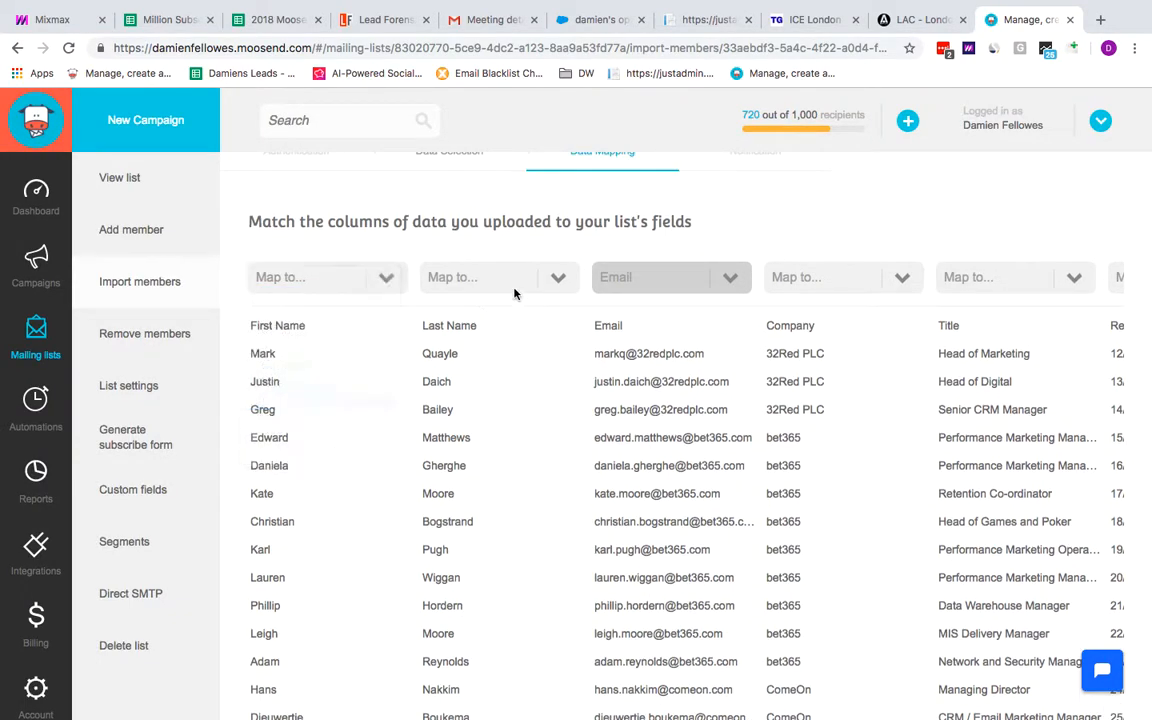
left_click(555, 278)
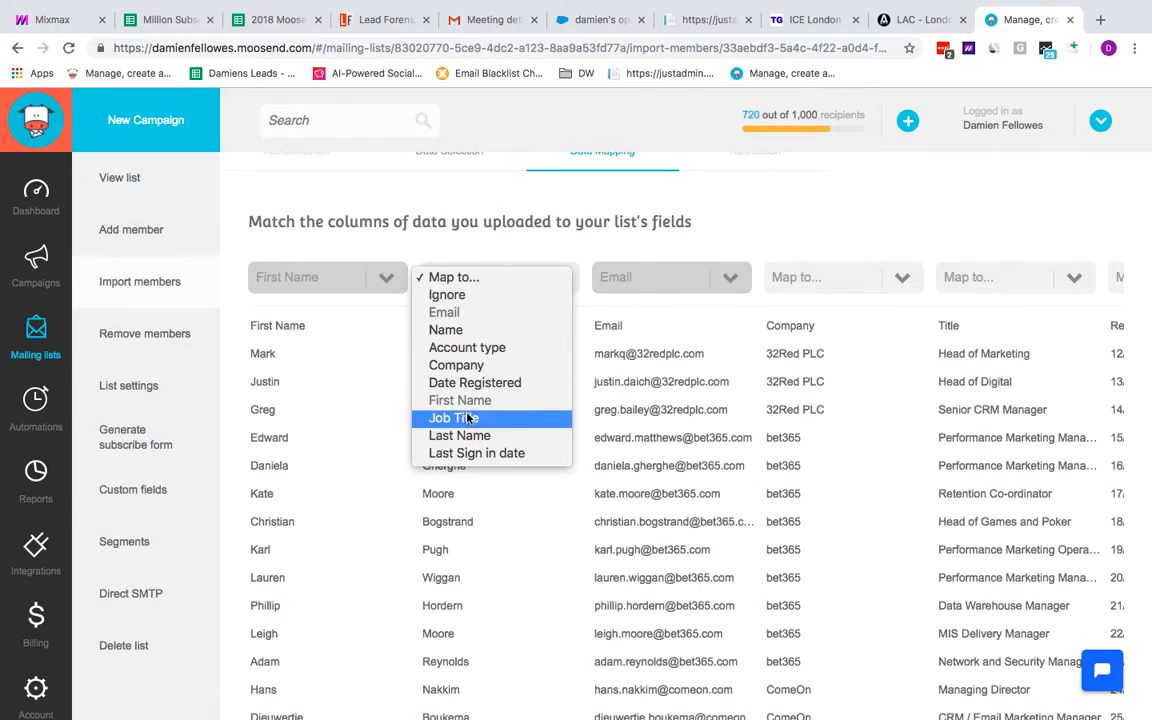
left_click(459, 436)
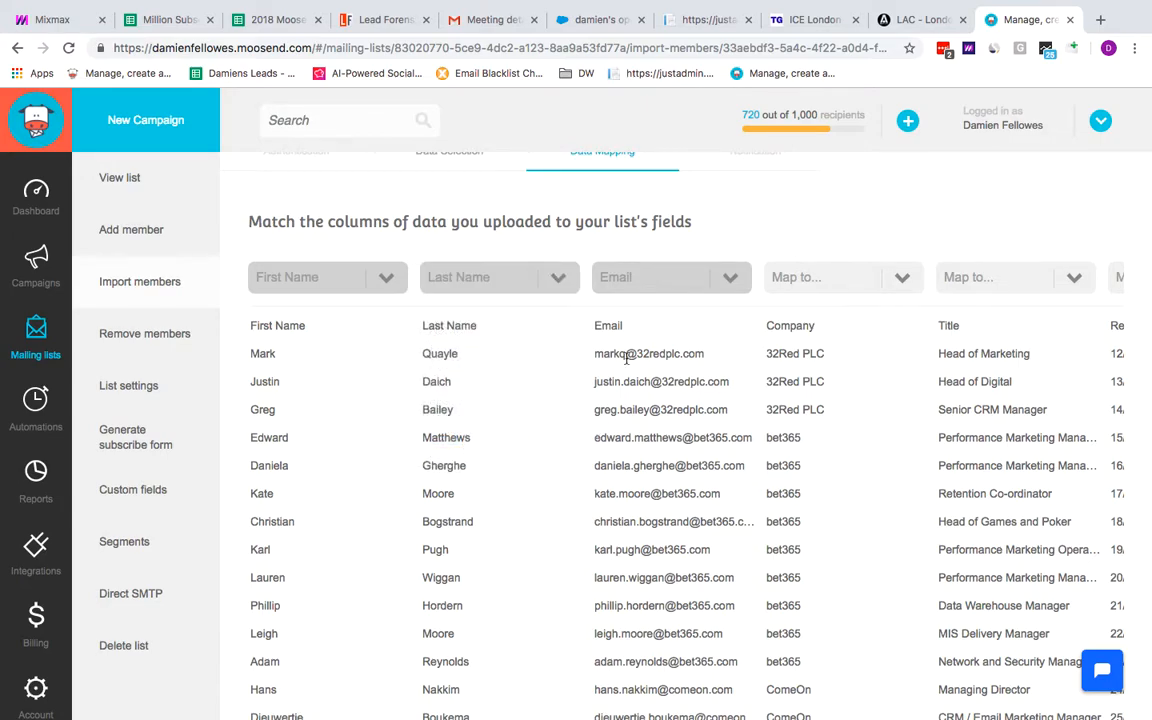
Map the Company column to Company and the Title column to Job Title
scroll(626, 359, "right", 2)
left_click(742, 278)
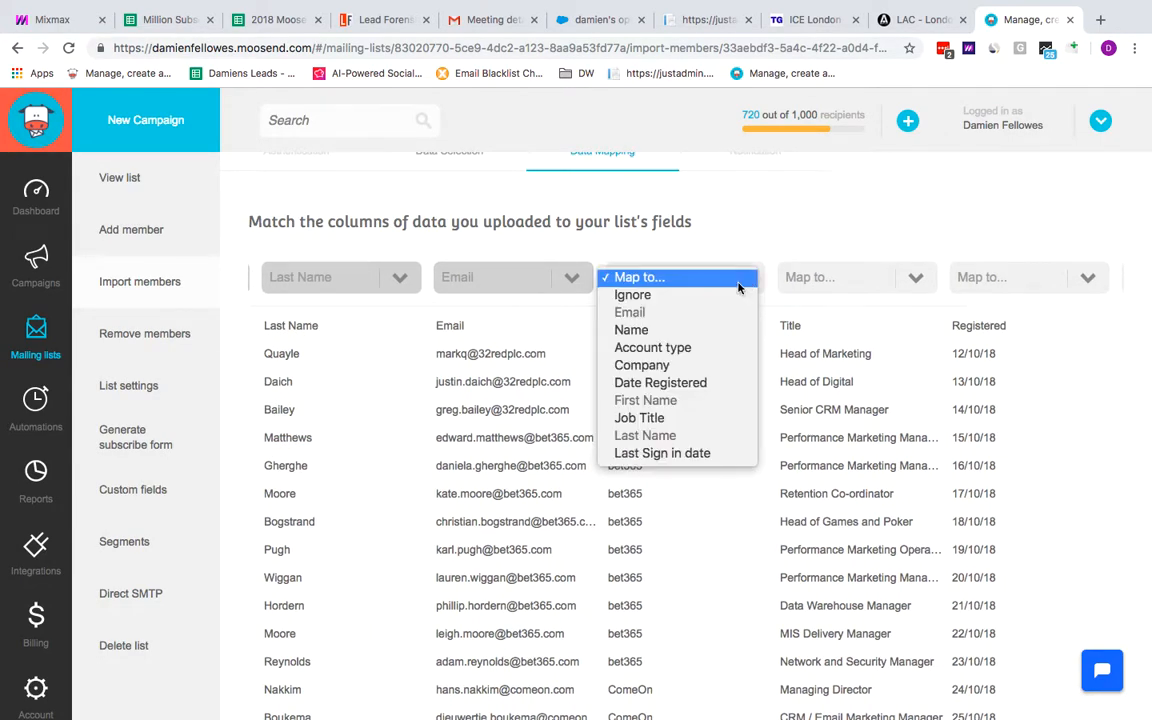
left_click(641, 365)
left_click(905, 283)
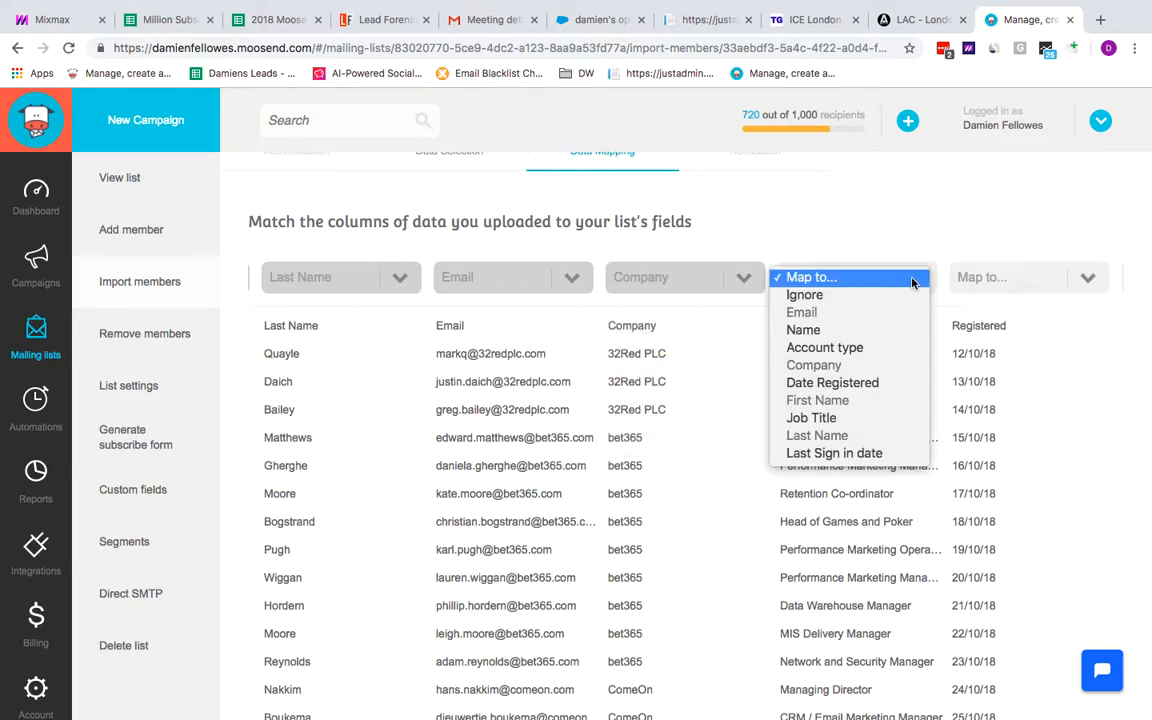
left_click(822, 427)
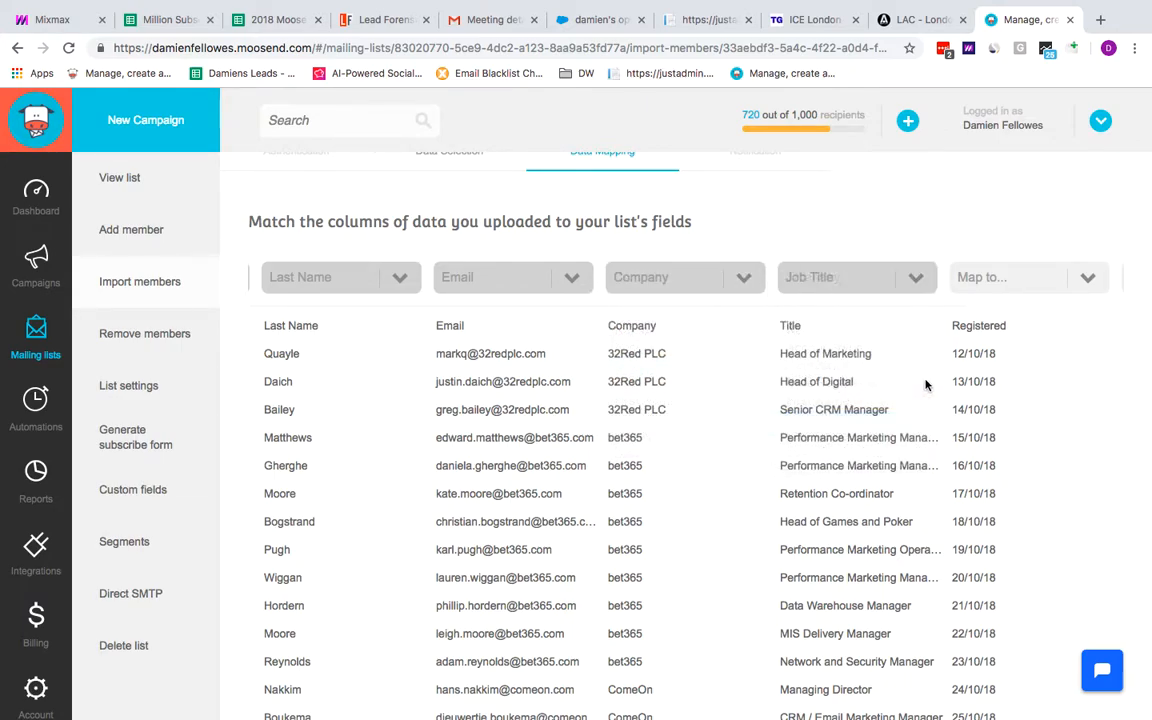
Map the Registered column to Date Registered and the Last signed in column to Last Sign in date
scroll(926, 381, "right", 4)
left_click(804, 280)
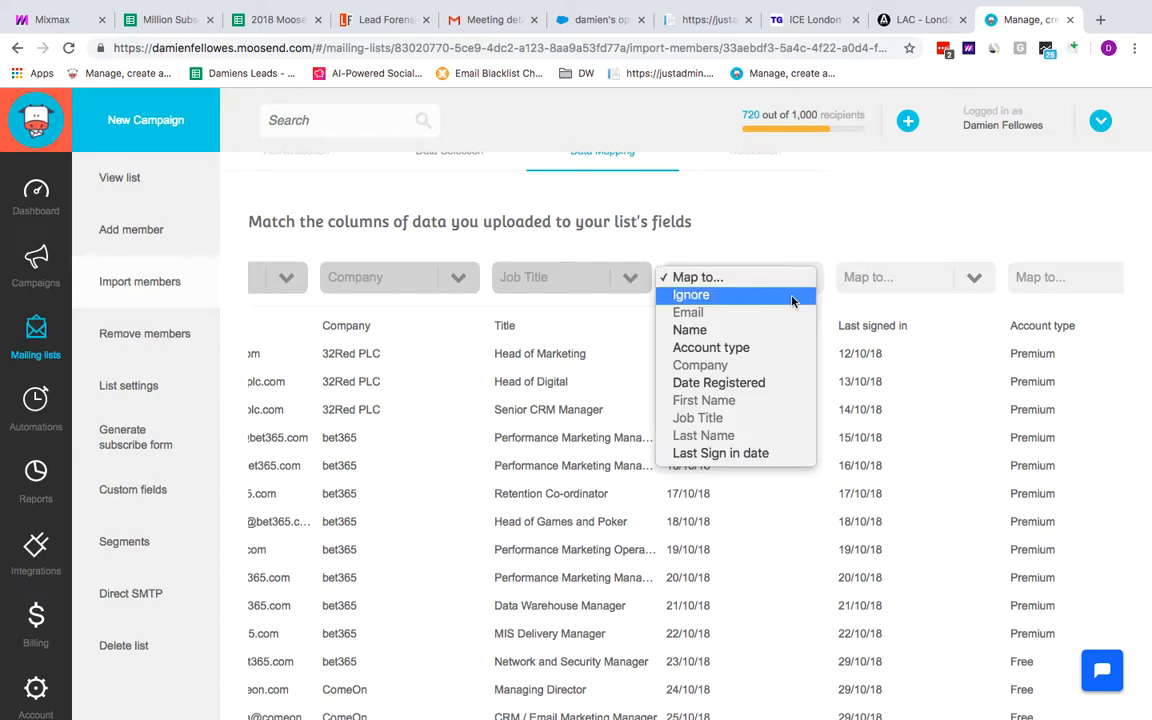
left_click(660, 350)
left_click(900, 278)
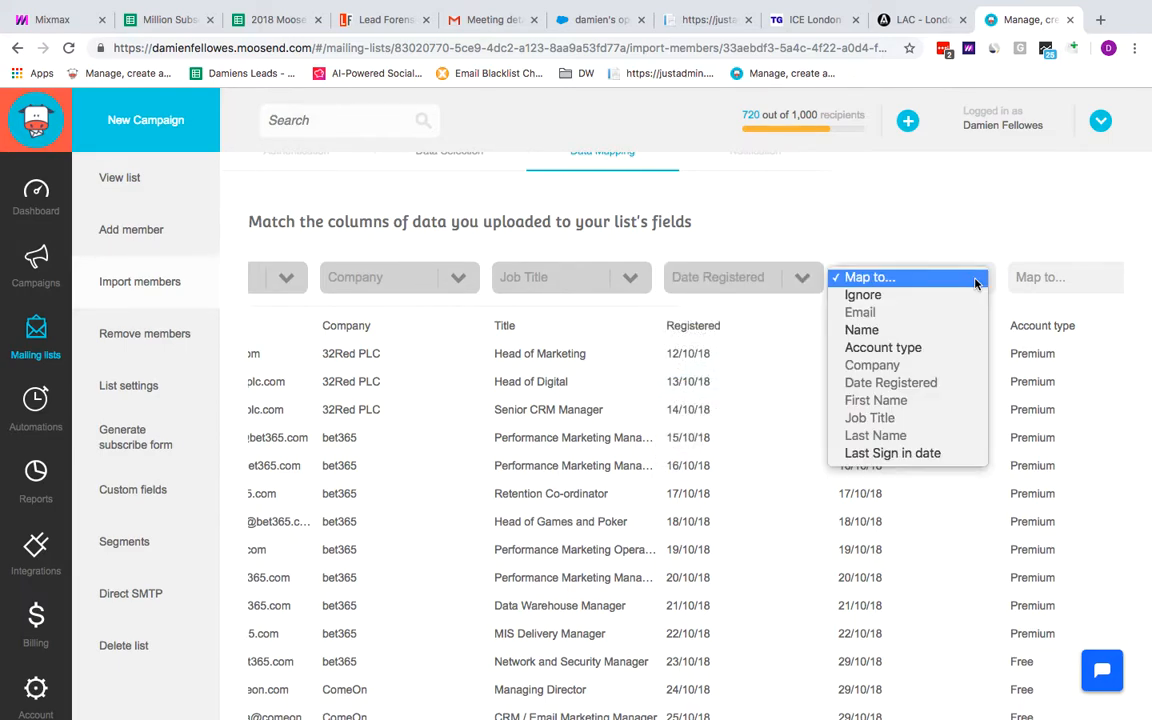
left_click(879, 451)
Map the Account type column to the Account type field
scroll(948, 411, "right", 2)
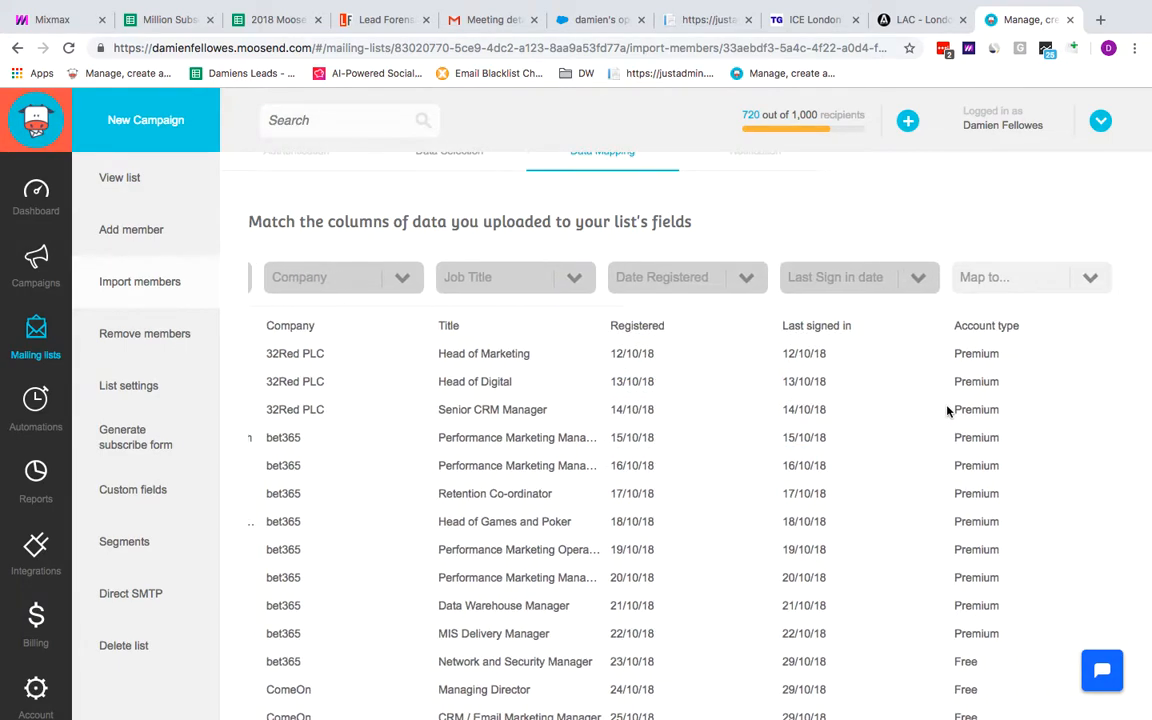
left_click(990, 278)
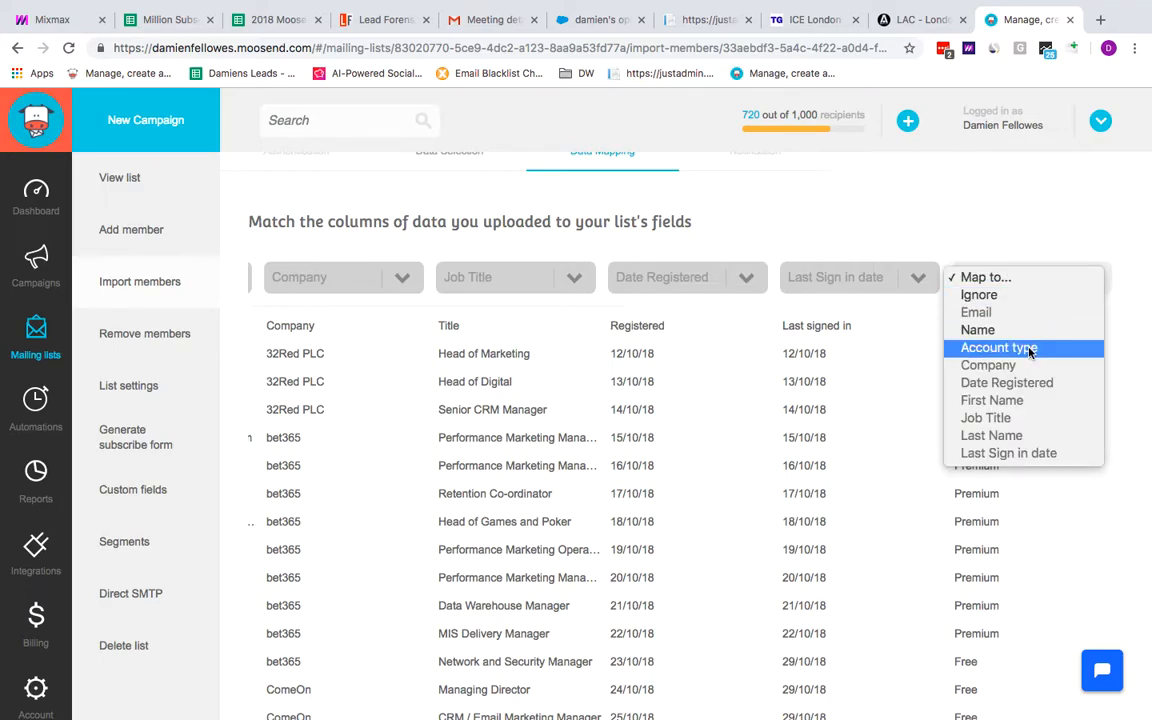
left_click(998, 347)
scroll(708, 606, "down", 3)
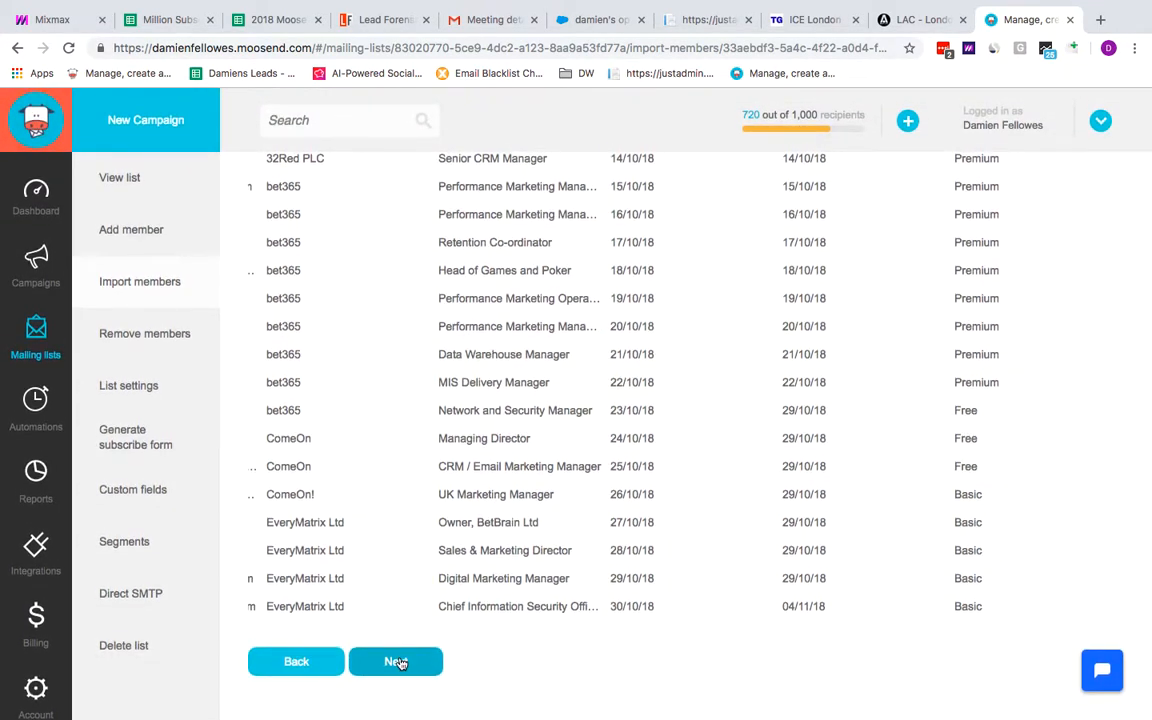
Proceed to notification, choose to be emailed at the account's address on completion, and start the import
left_click(397, 663)
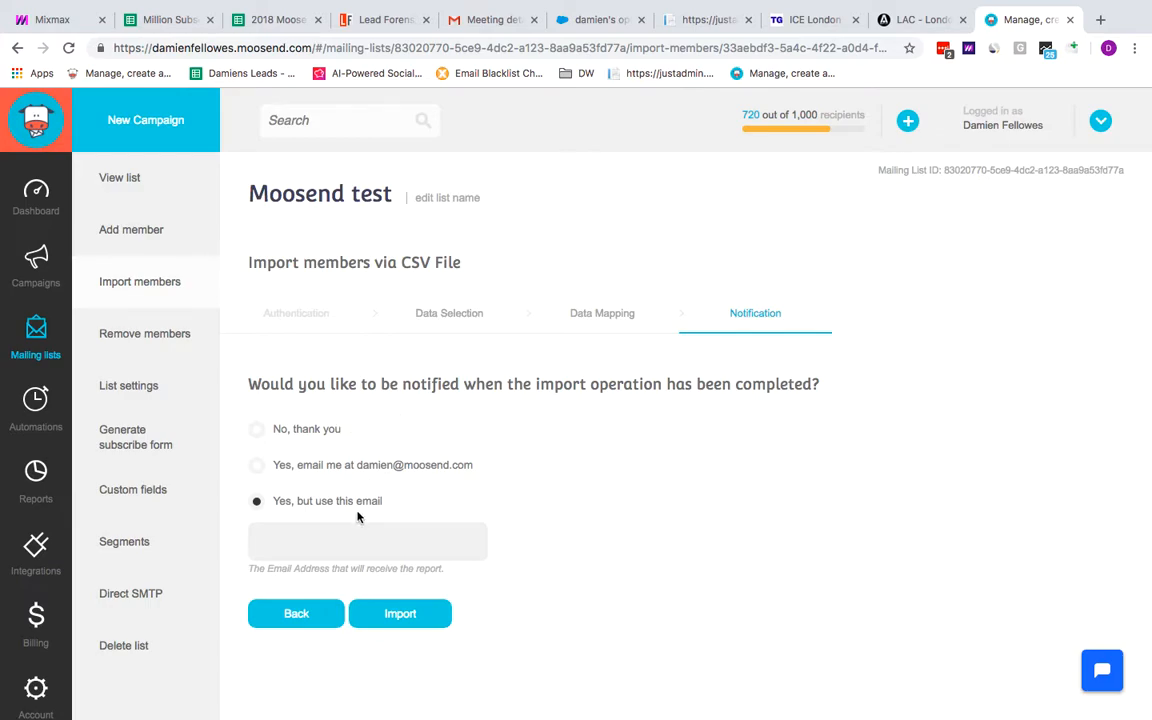
left_click(259, 467)
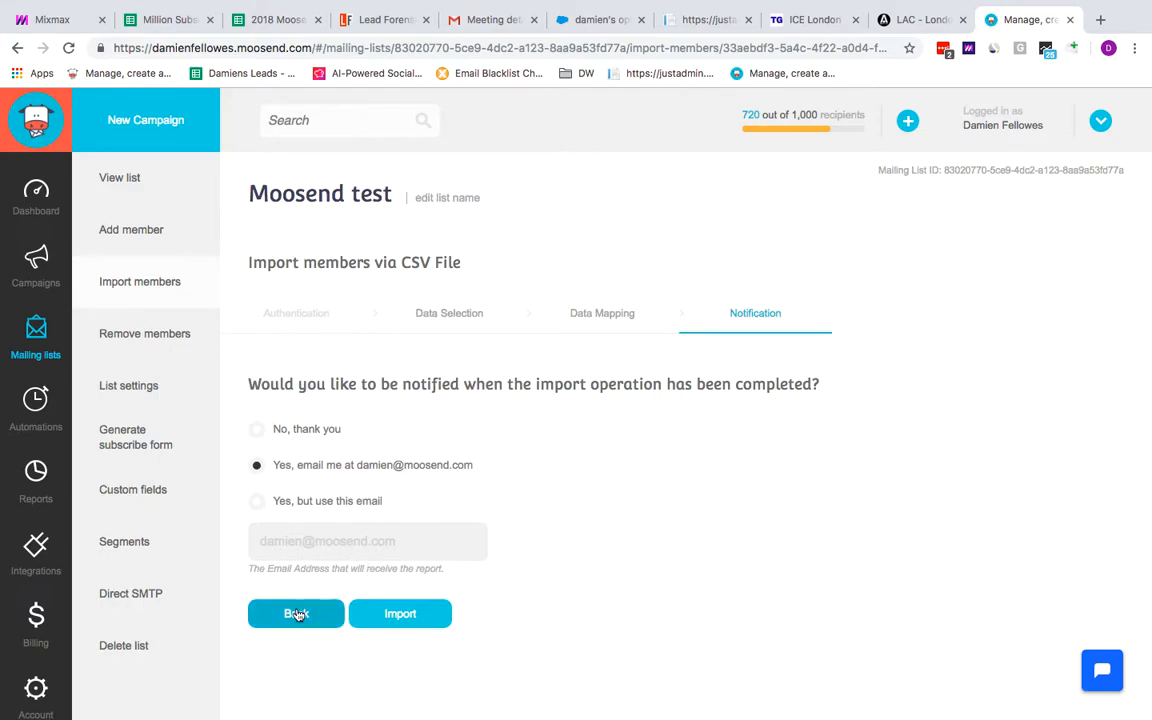
left_click(417, 620)
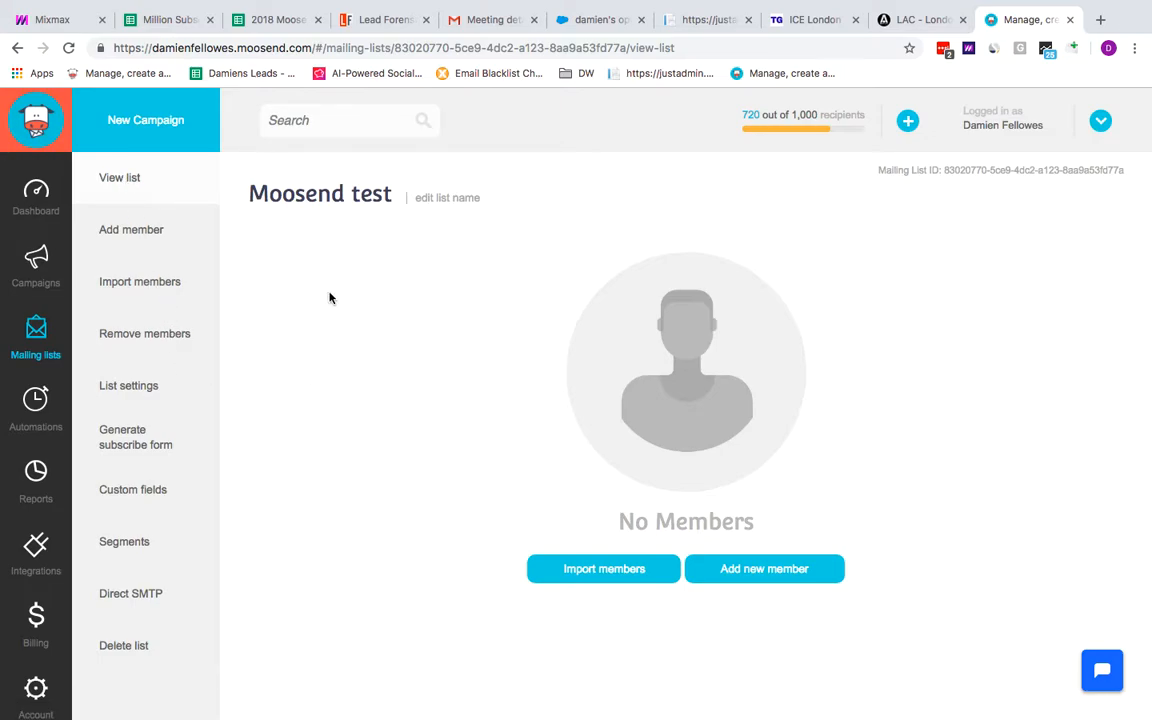
Open the list view and scroll through the imported members
left_click(139, 230)
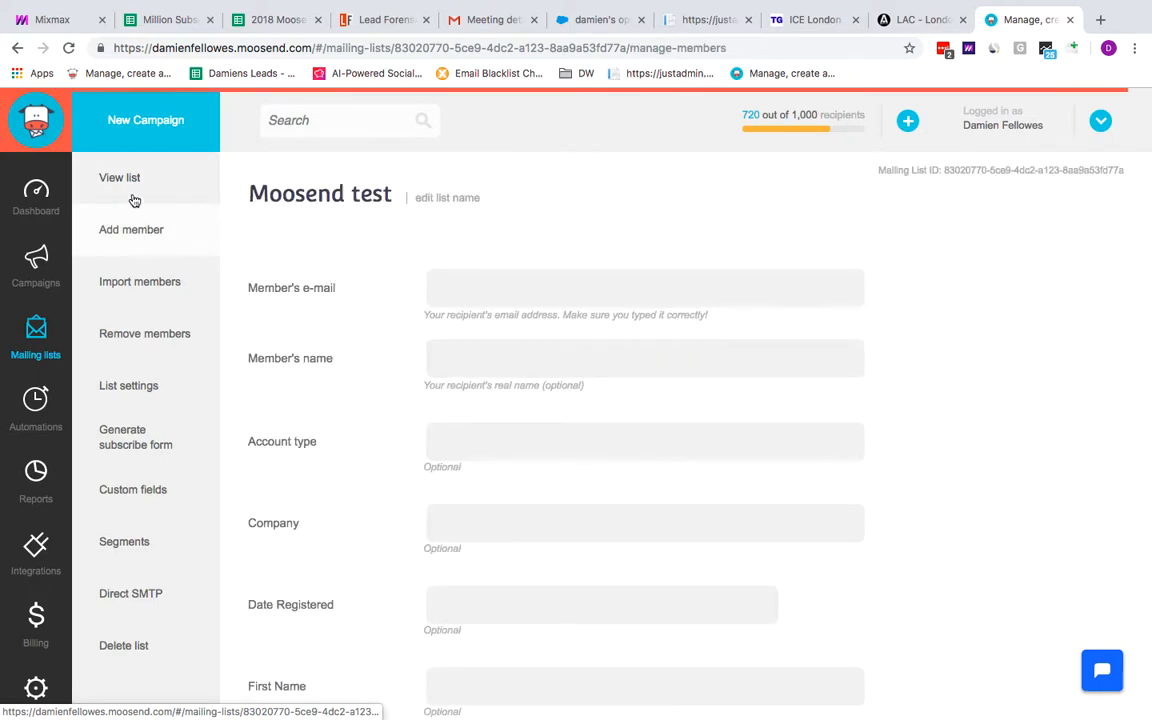
left_click(129, 177)
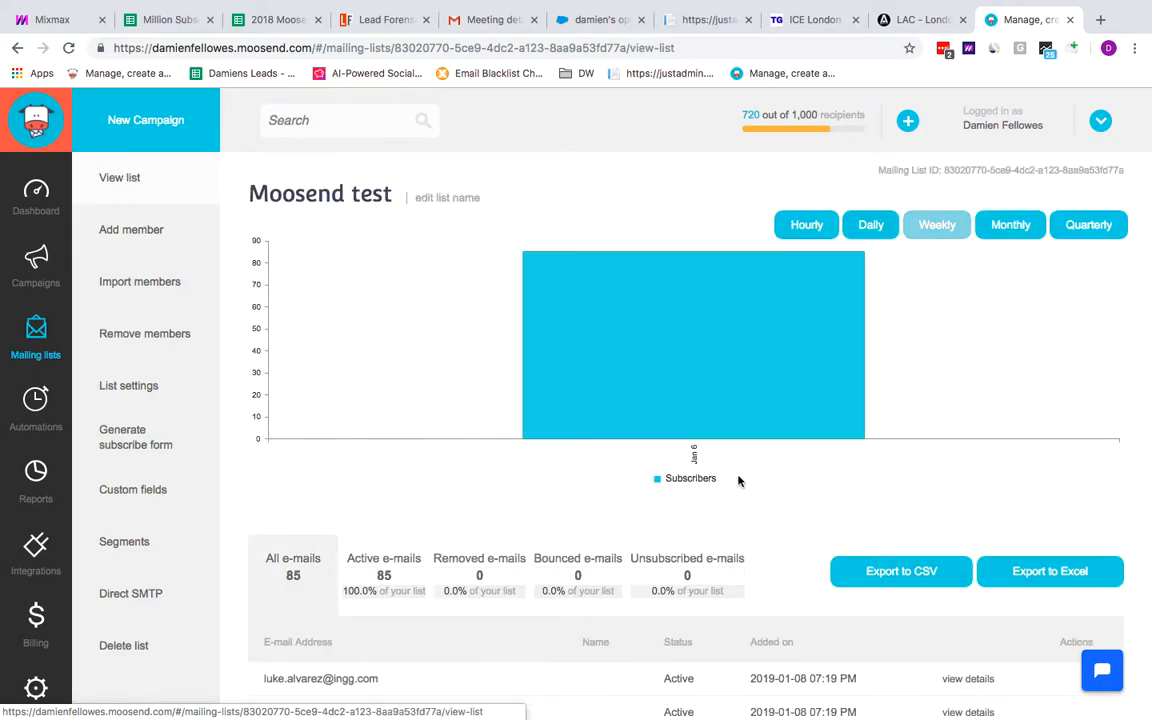
scroll(754, 507, "down", 3)
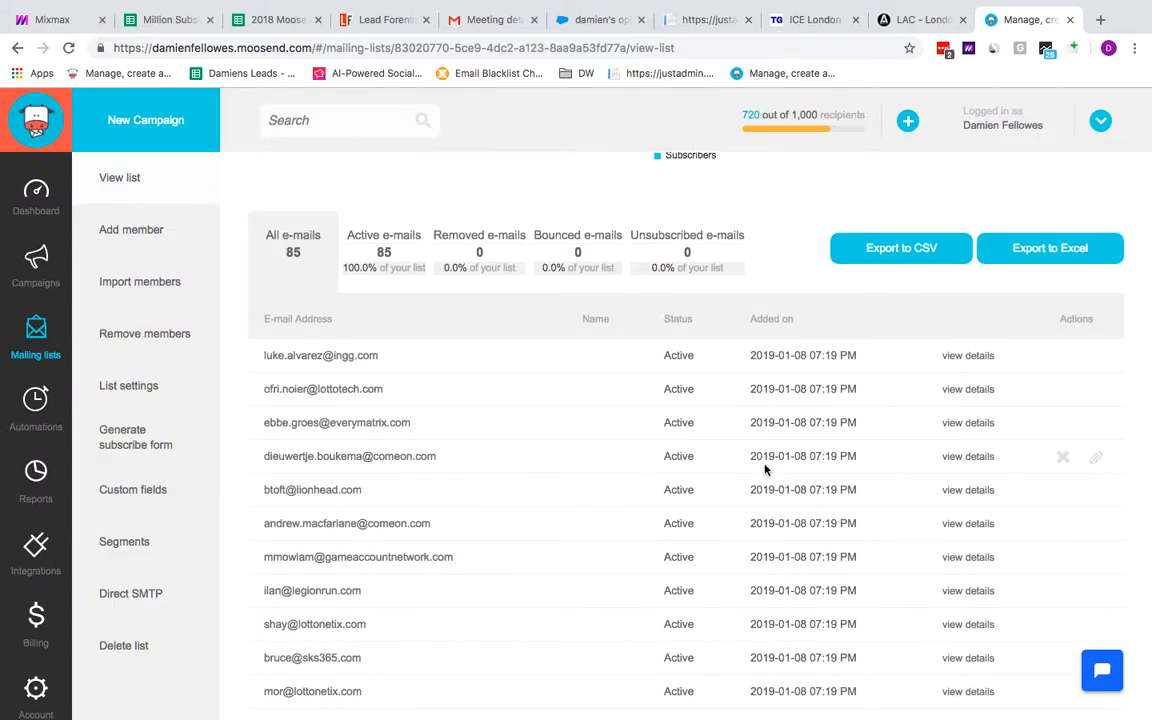
scroll(764, 468, "down", 10)
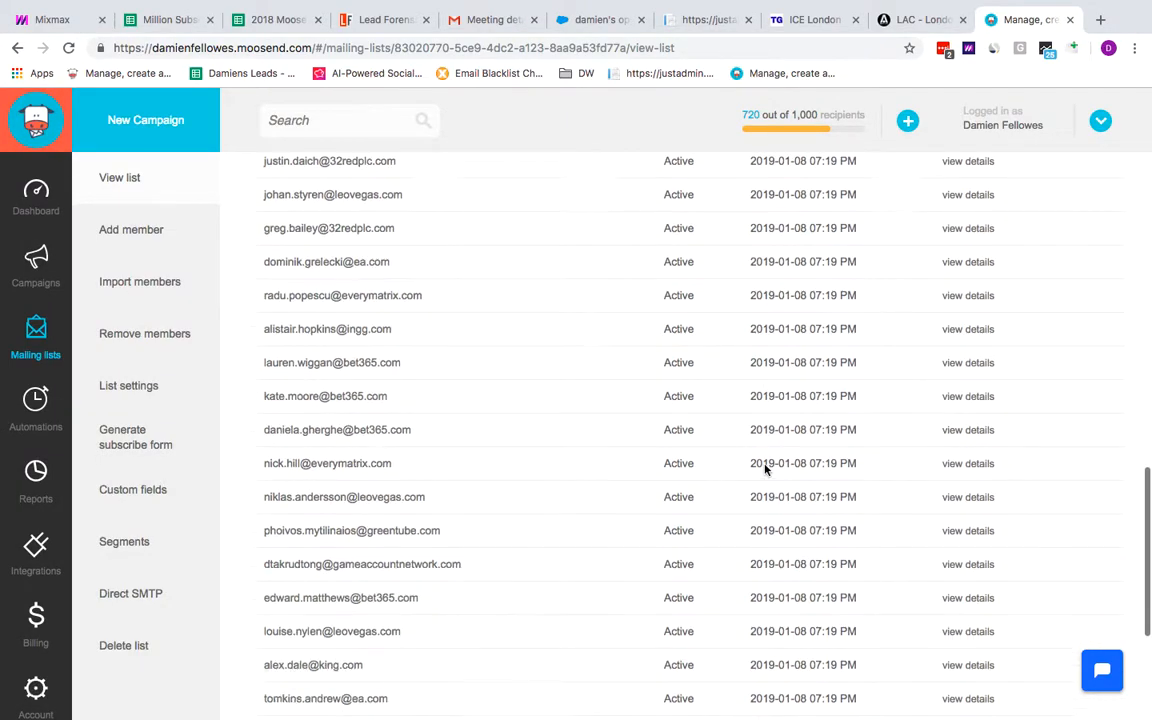
scroll(764, 468, "down", 3)
scroll(764, 466, "up", 6)
scroll(764, 466, "up", 10)
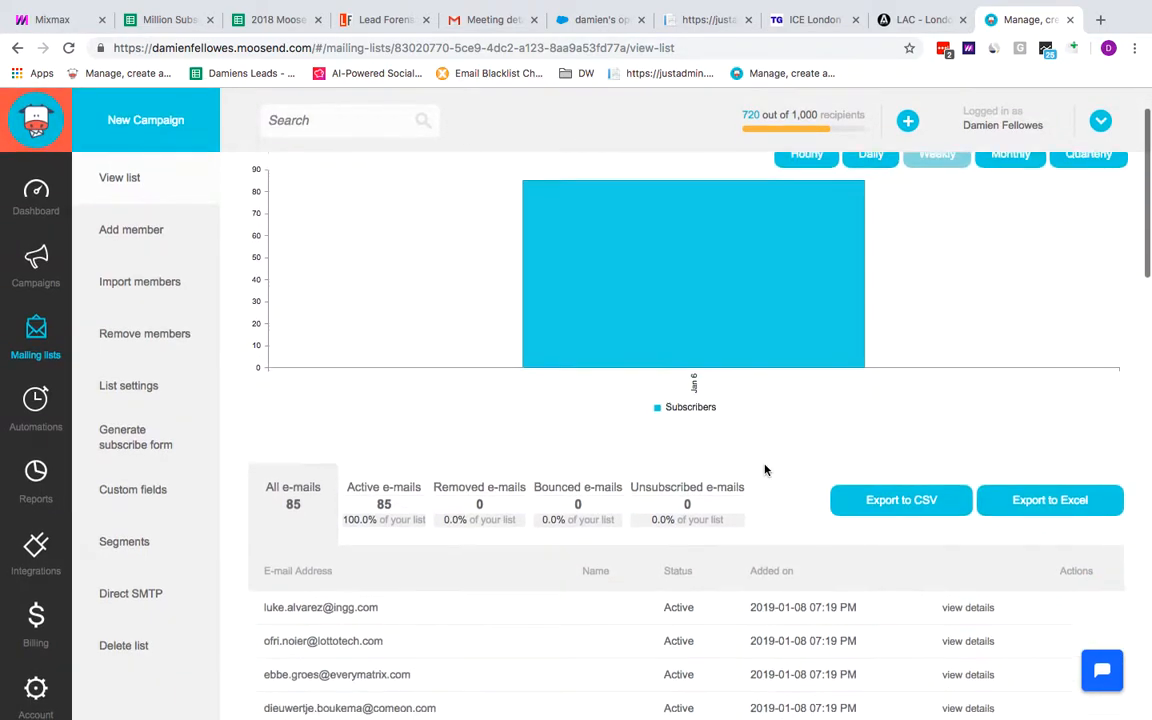
scroll(764, 468, "down", 3)
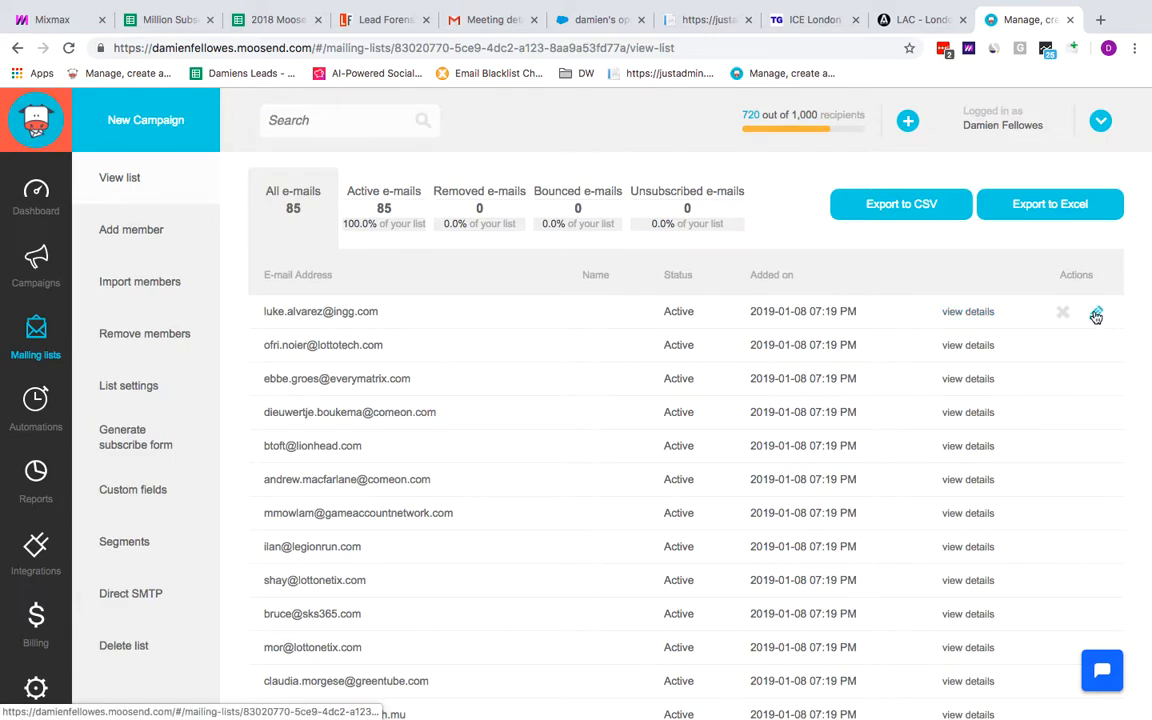
scroll(807, 488, "up", 3)
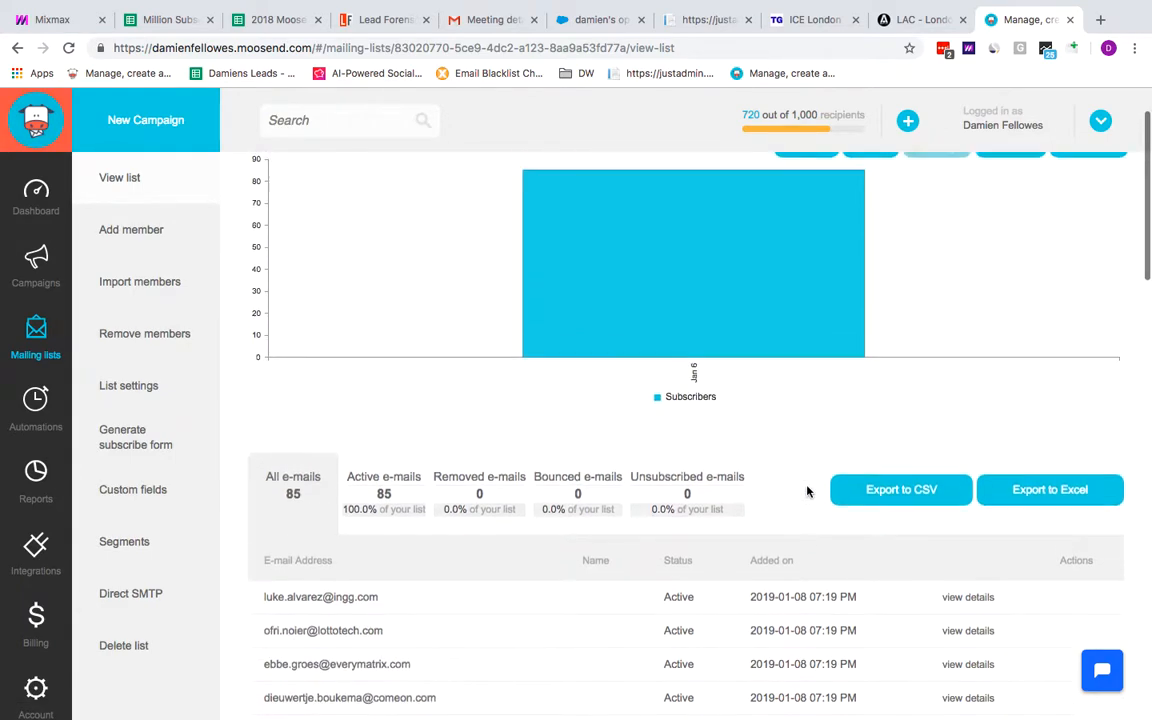
scroll(482, 516, "down", 2)
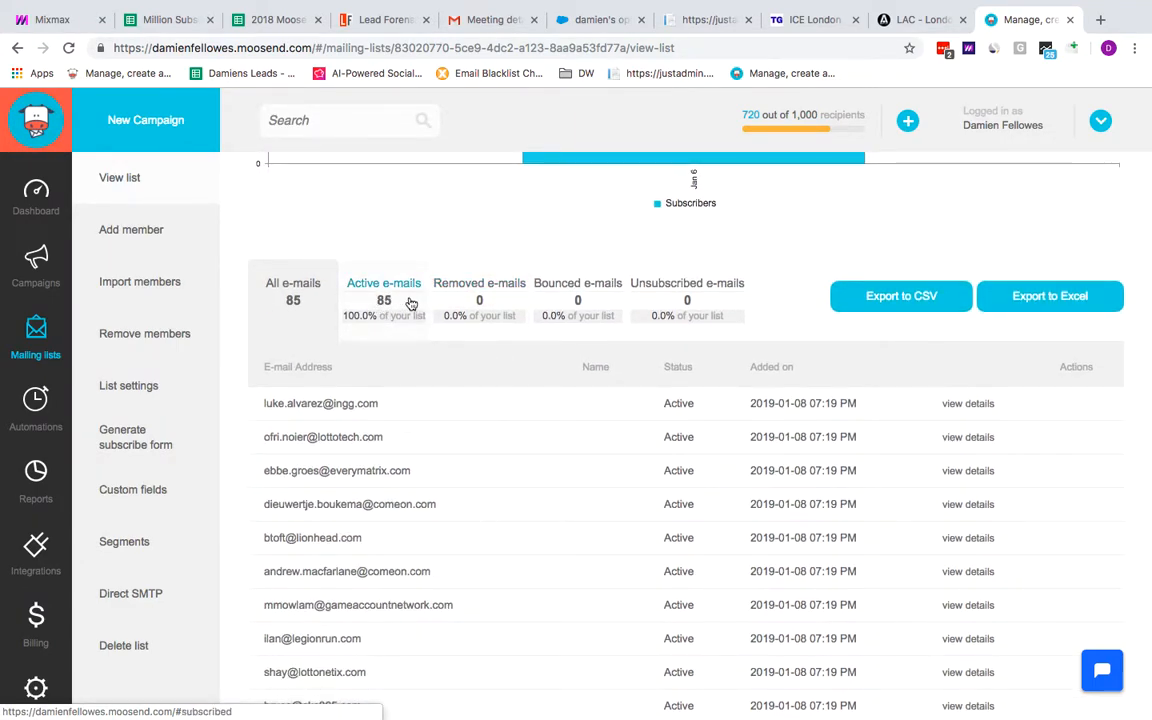
scroll(585, 443, "up", 3)
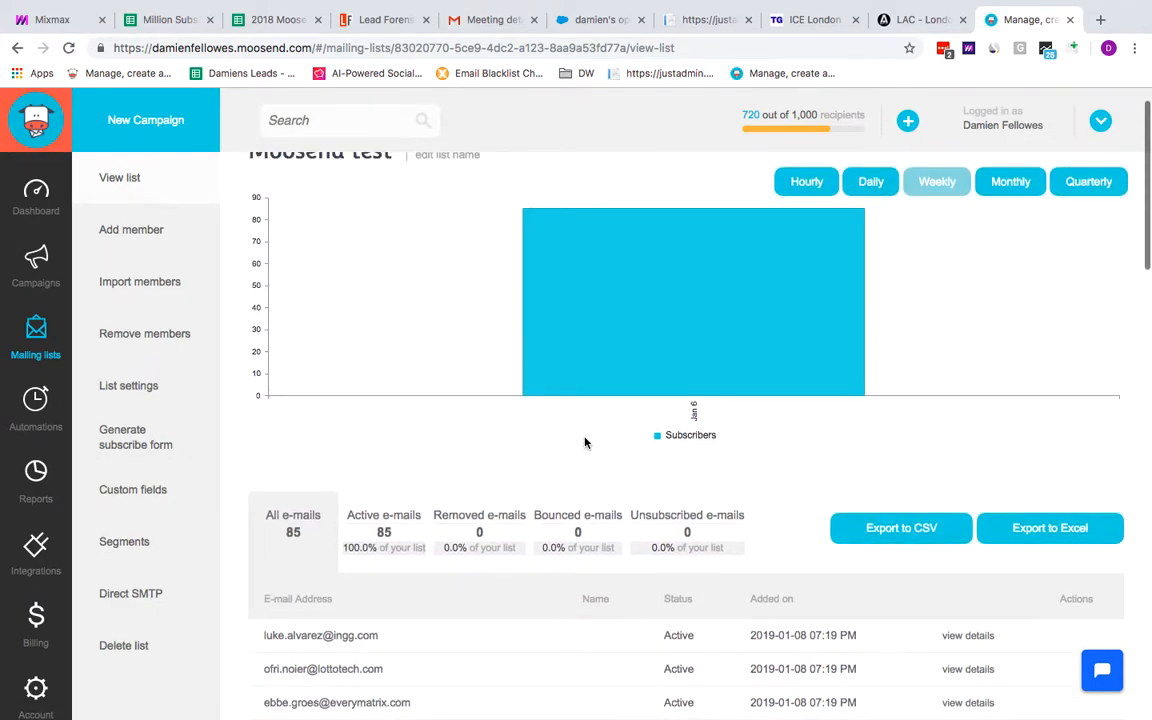
Start a new segment for the list named Free account only and add an Account type criterion
scroll(586, 443, "down", 1)
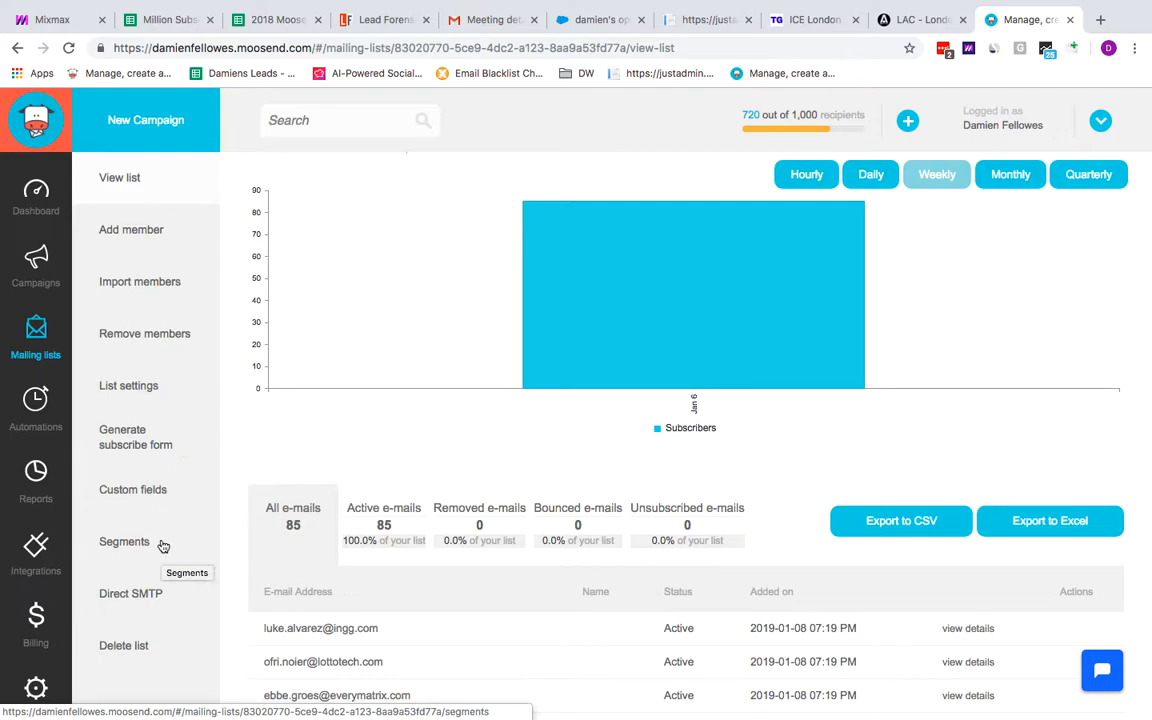
scroll(168, 488, "down", 2)
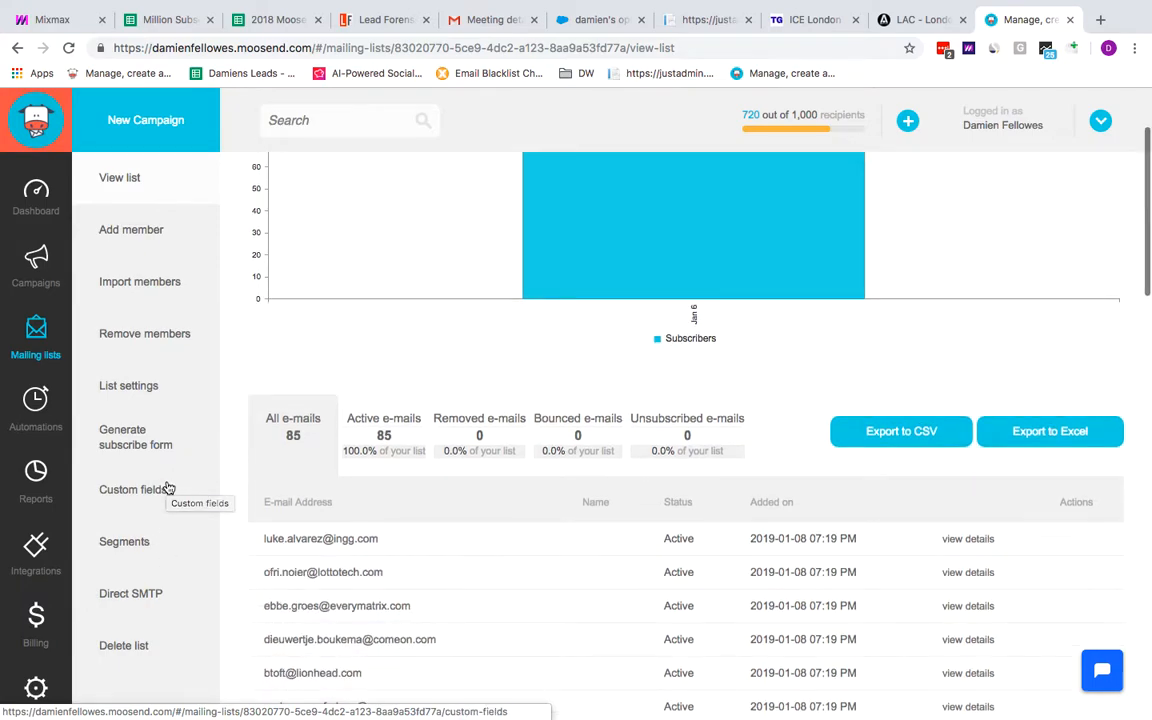
left_click(124, 545)
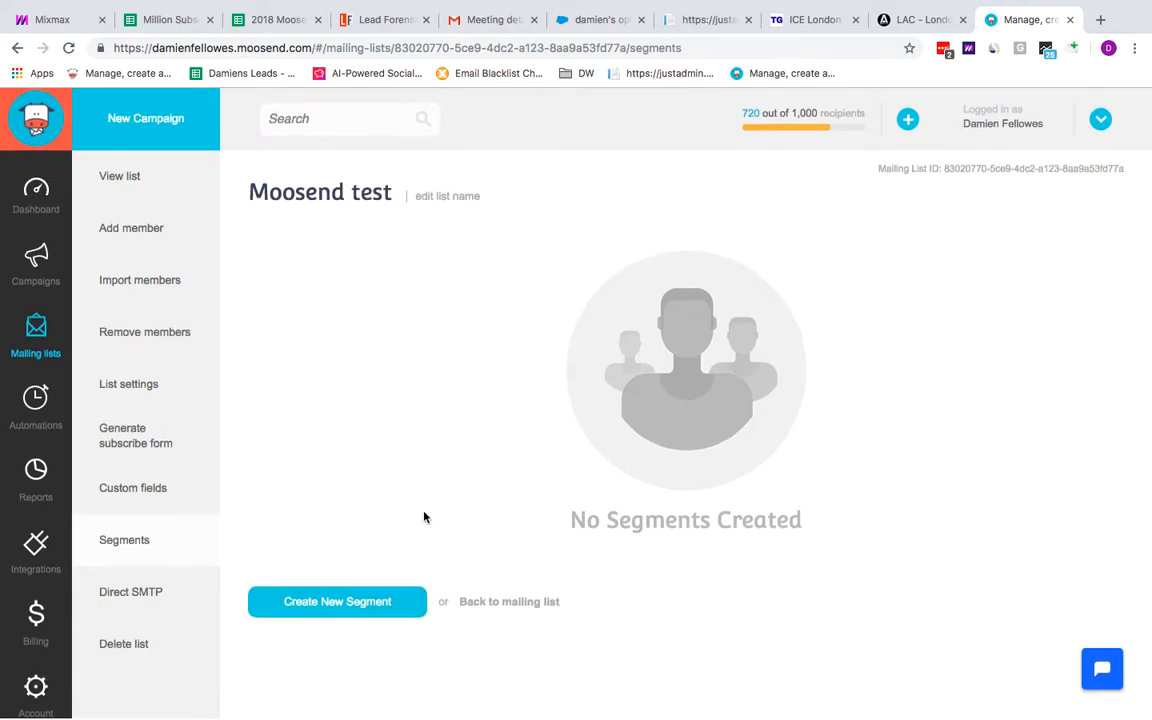
left_click(350, 603)
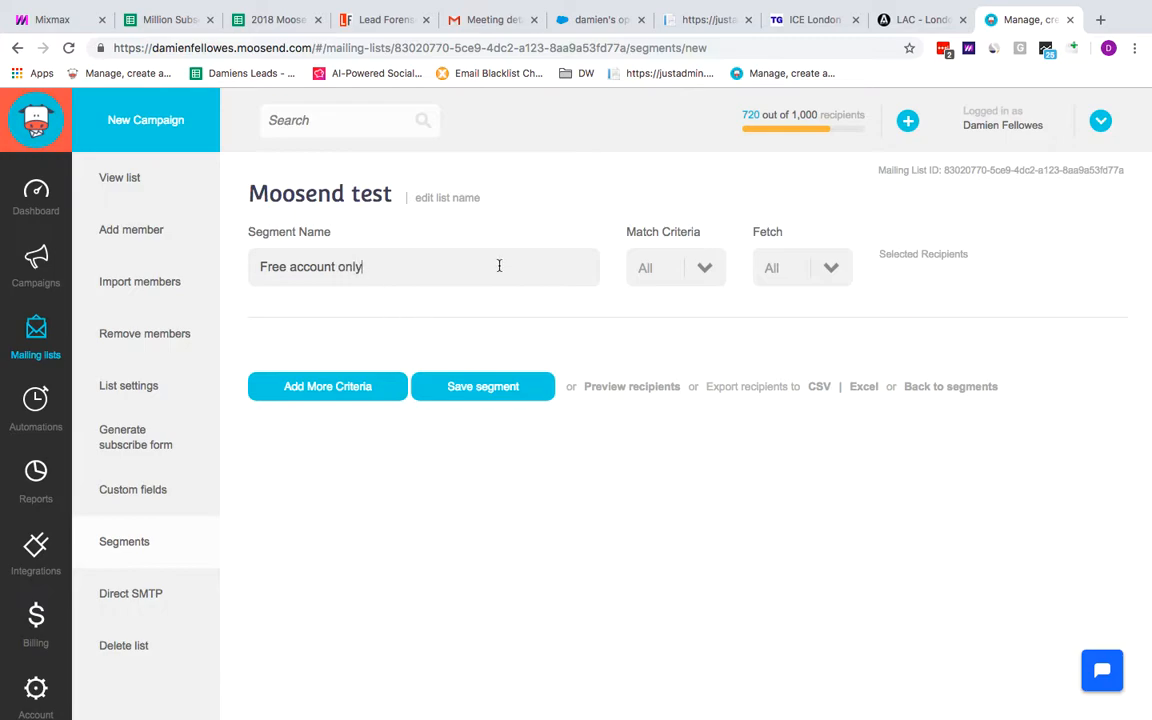
left_click(362, 387)
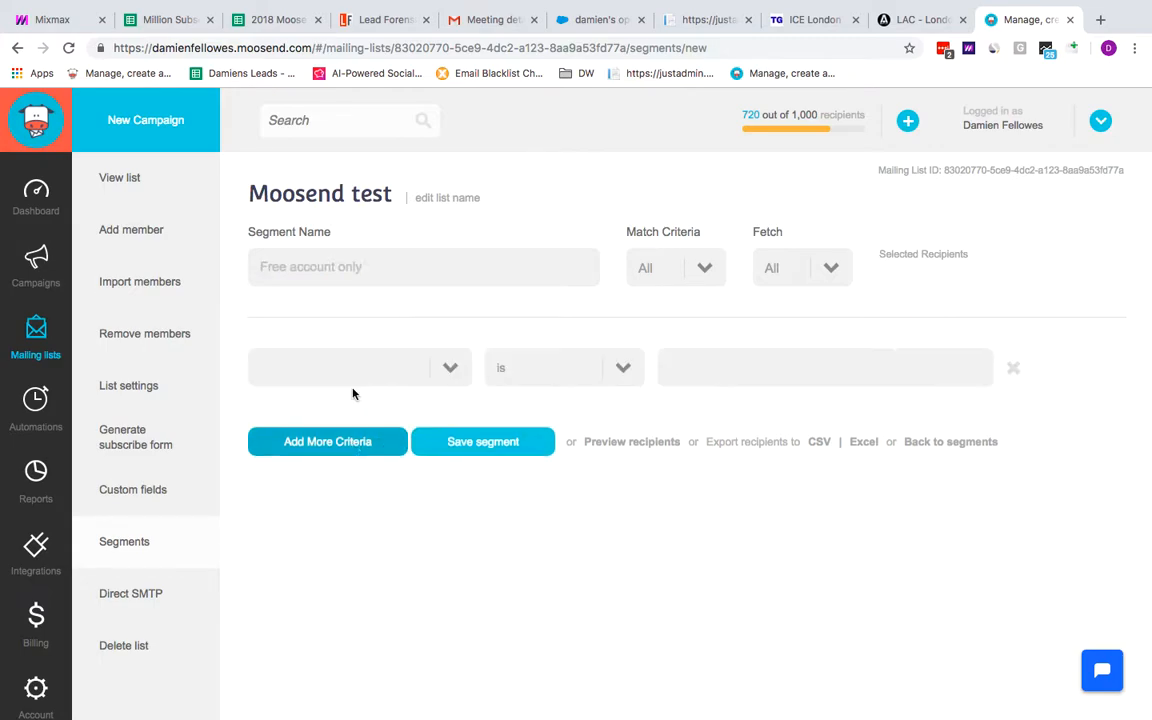
left_click(454, 368)
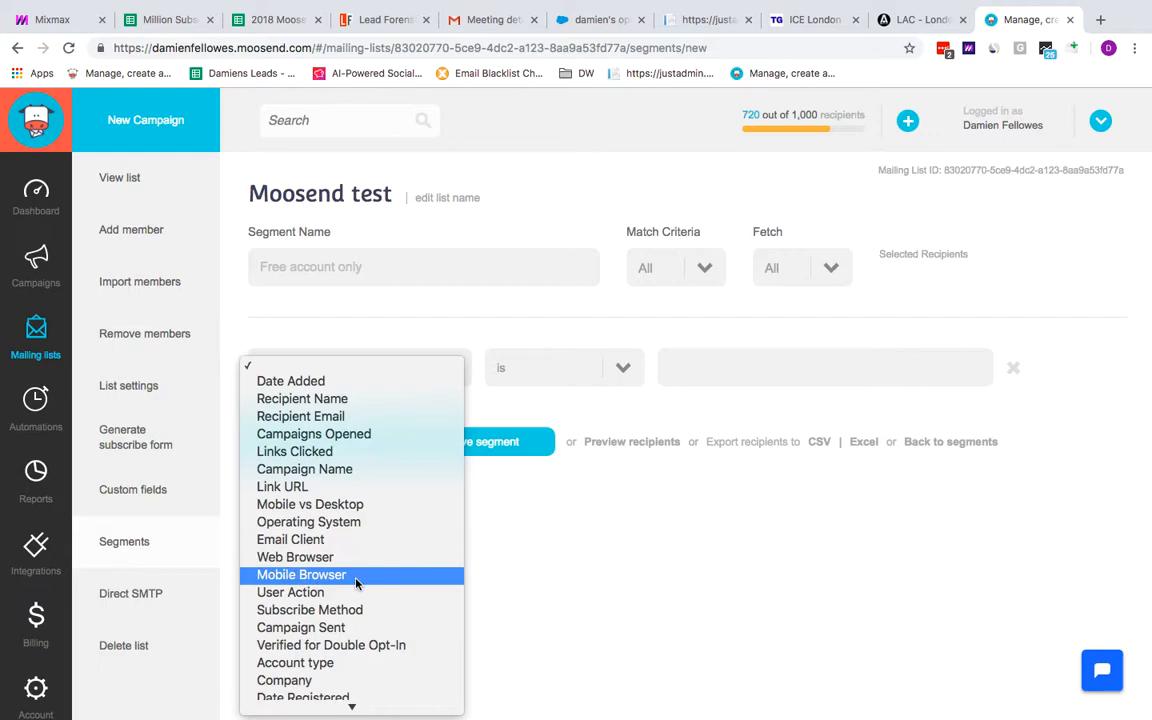
scroll(356, 584, "down", 5)
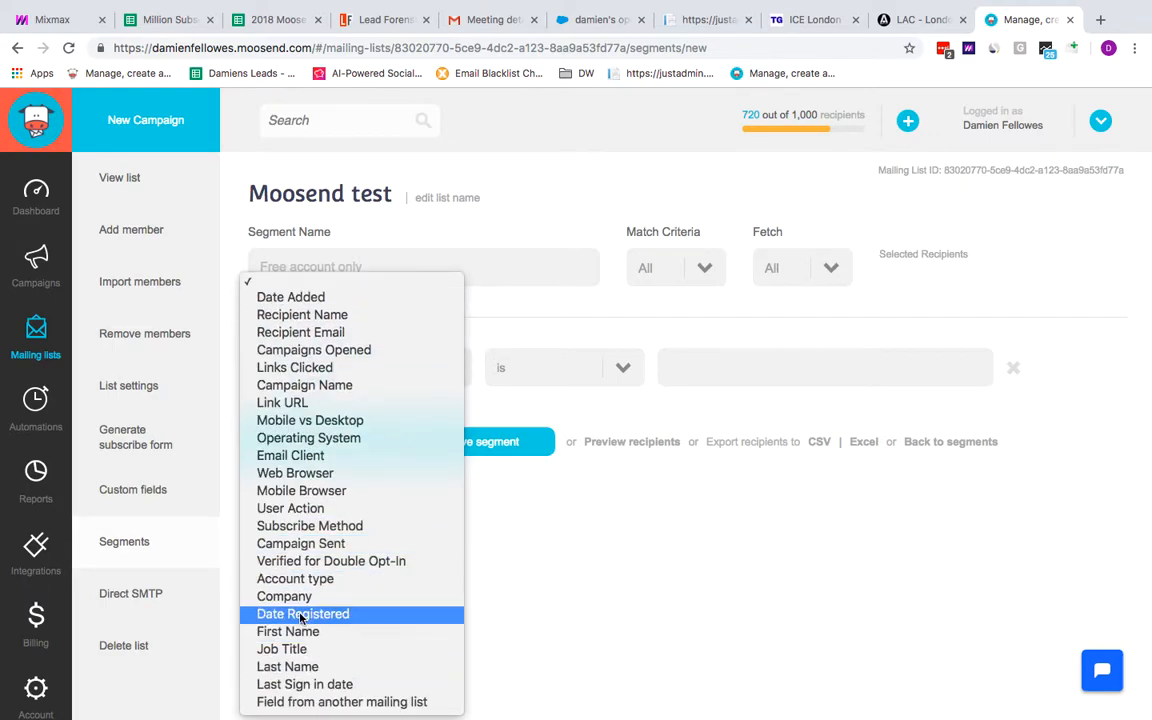
left_click(295, 578)
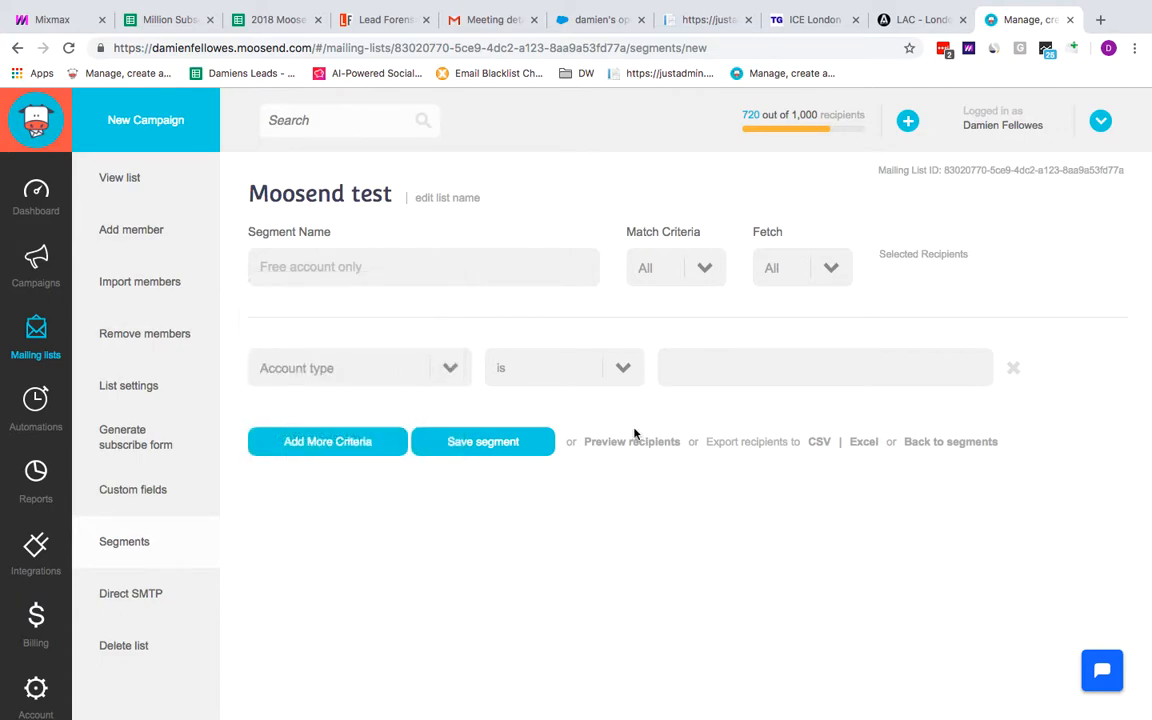
Set the Account type criterion to contains Free and save the segment
left_click(627, 374)
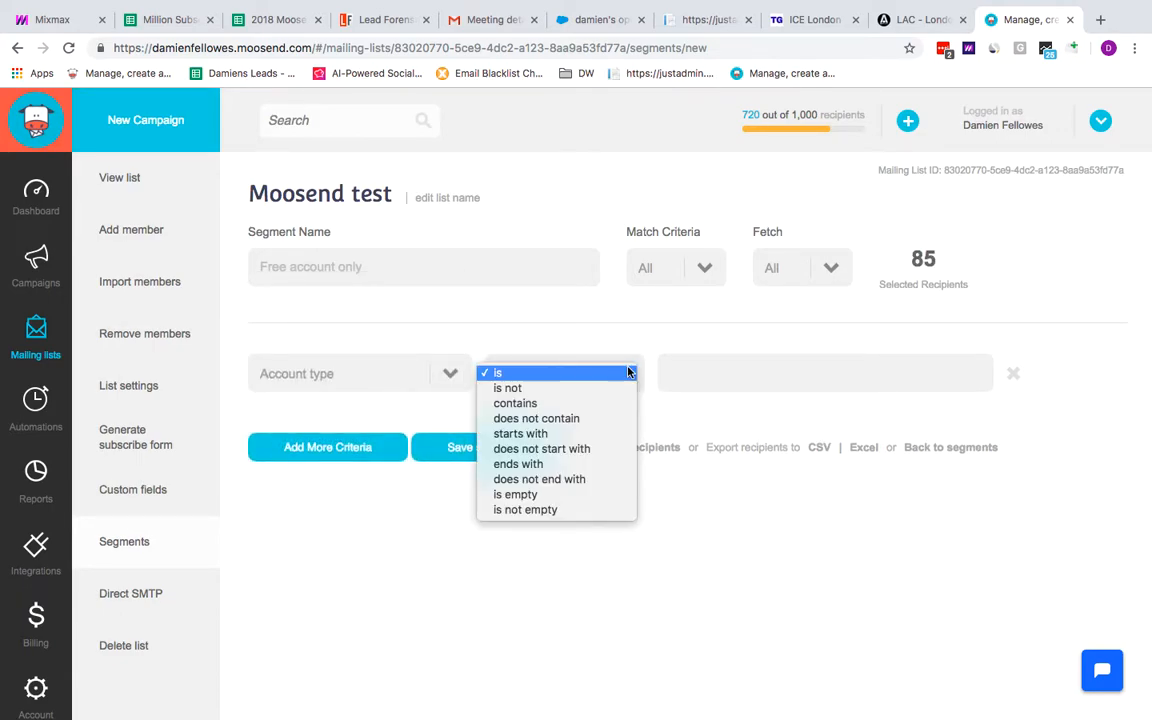
left_click(529, 403)
left_click(684, 374)
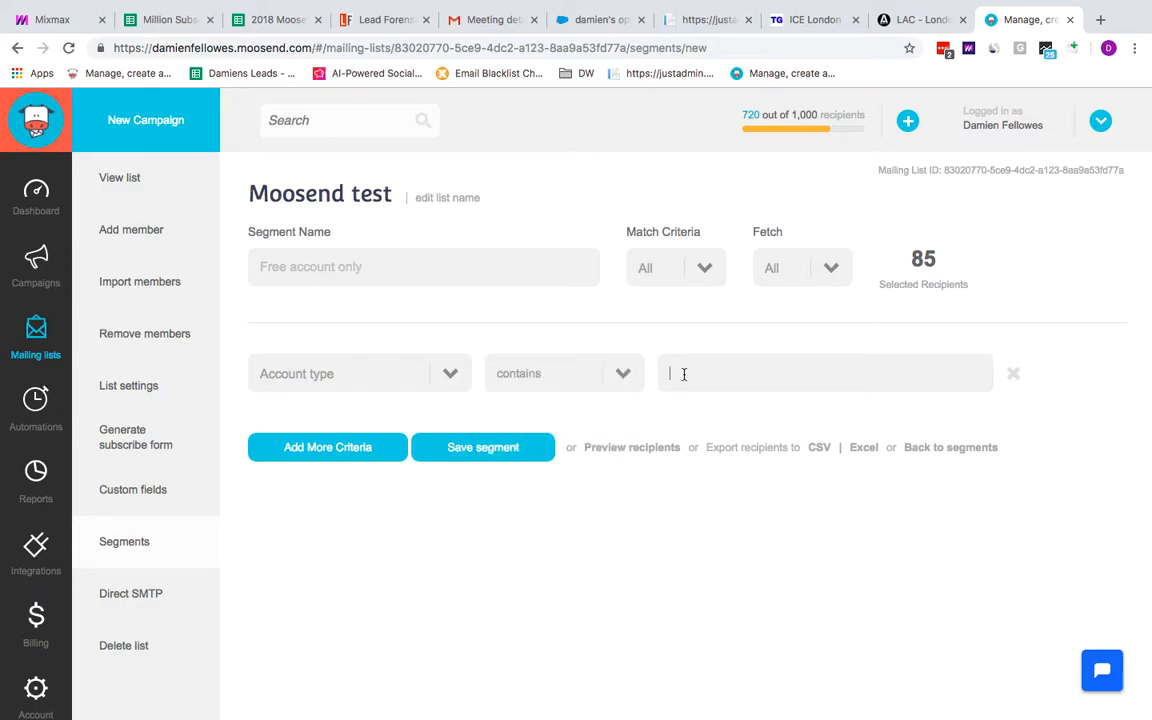
left_click(485, 456)
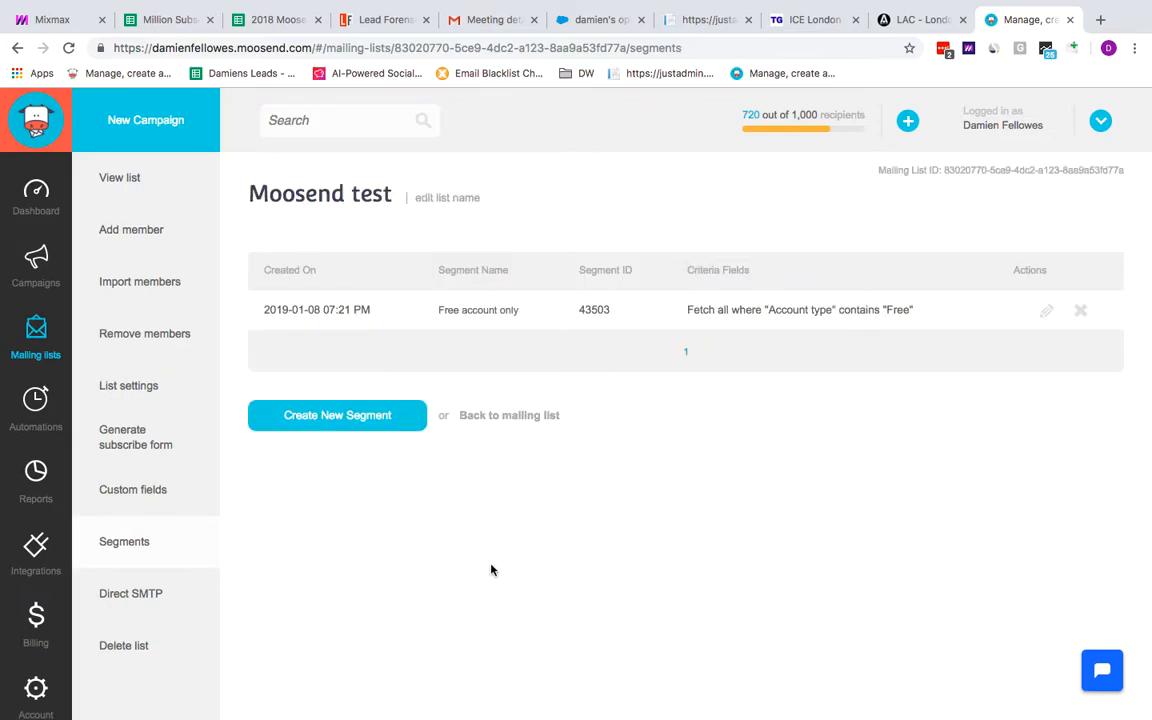
Open the Free account only segment for editing and add a second criterion
left_click(1046, 311)
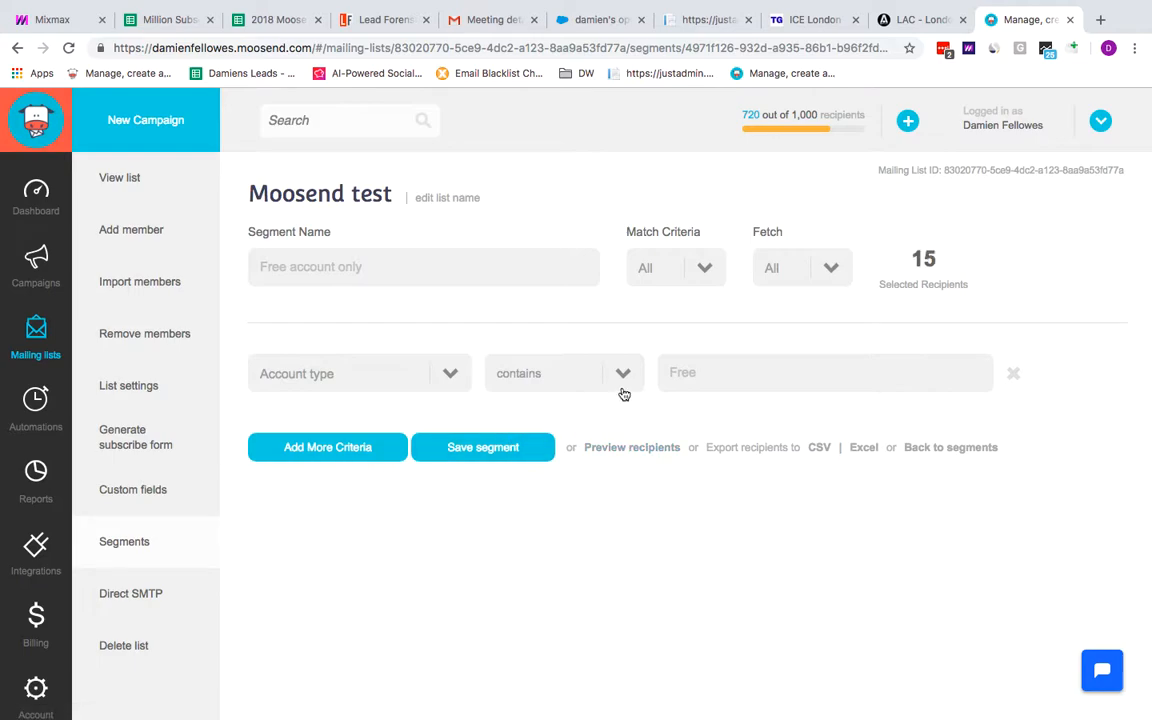
left_click(626, 378)
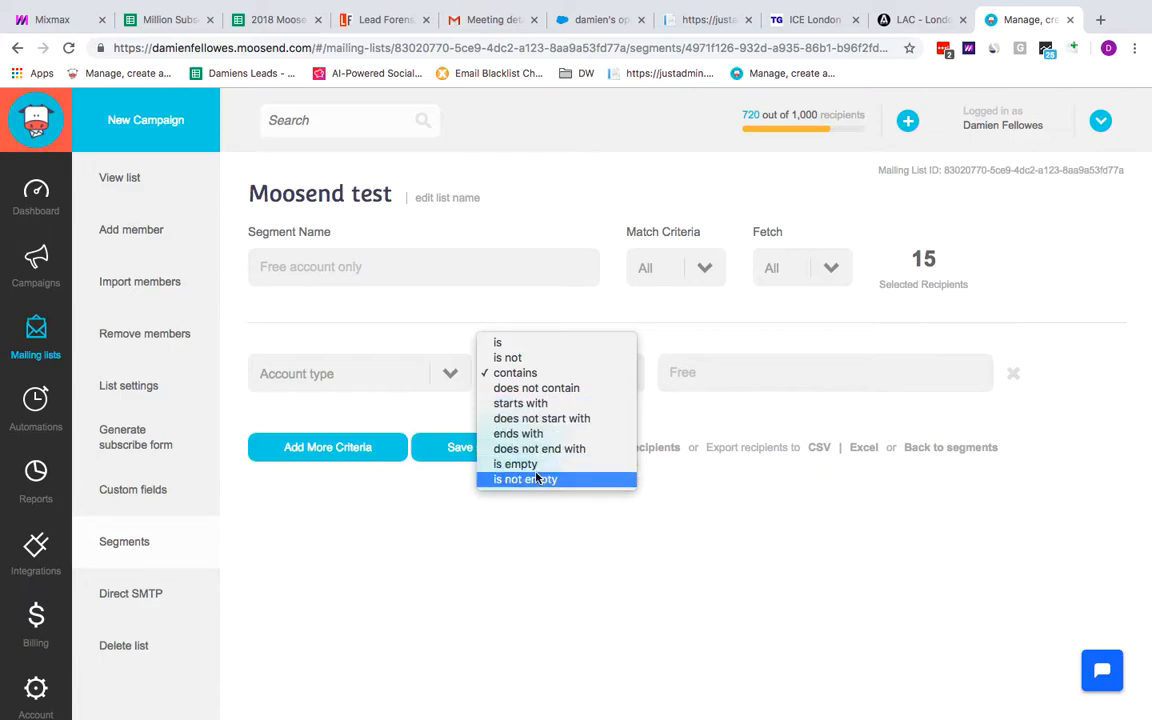
left_click(515, 372)
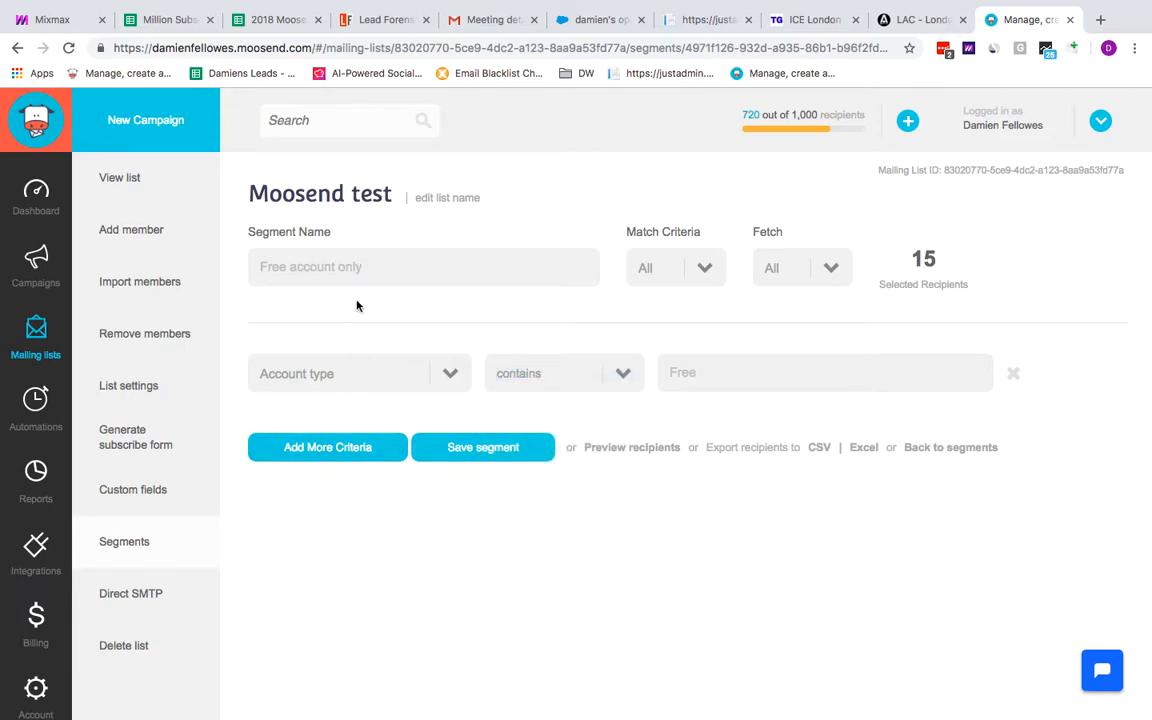
left_click(378, 266)
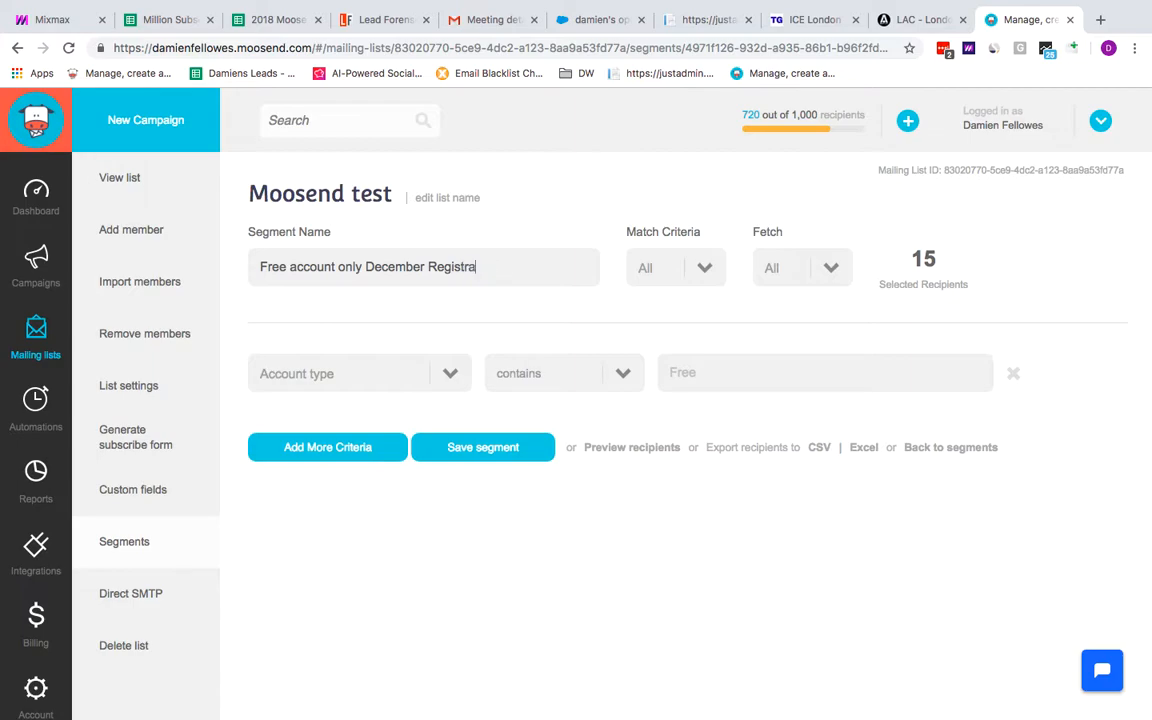
left_click(347, 452)
Set the second criterion's field to Date Registered with the condition within past N days
left_click(450, 428)
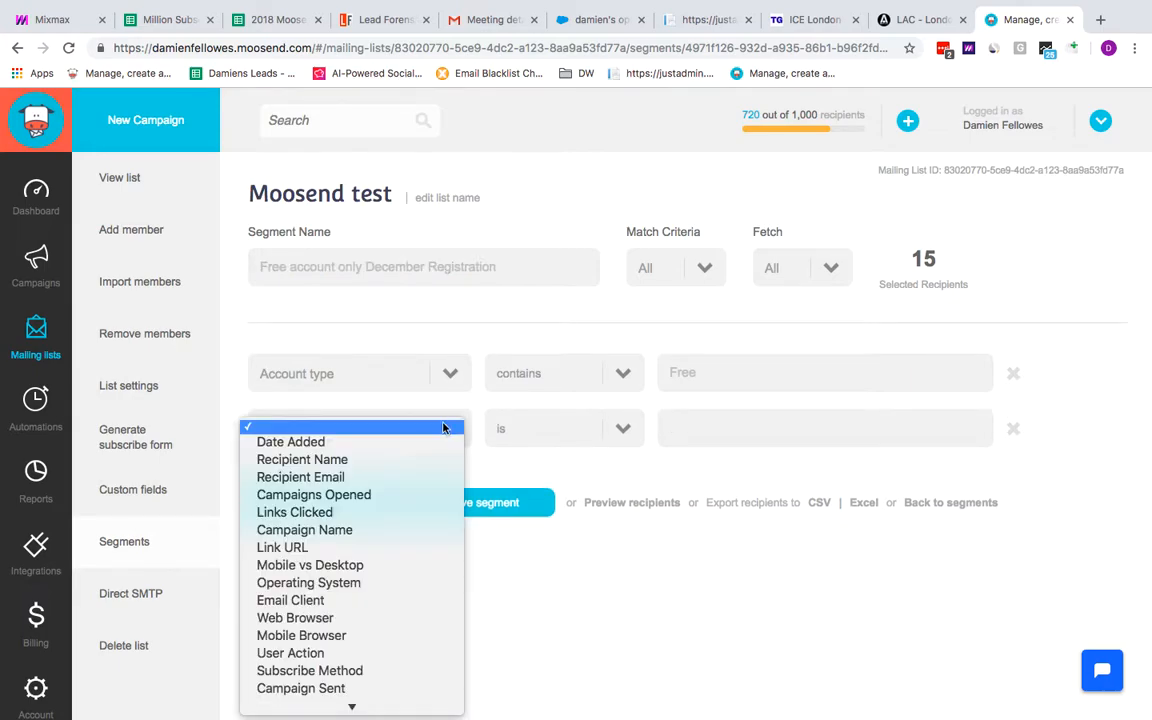
scroll(362, 568, "down", 5)
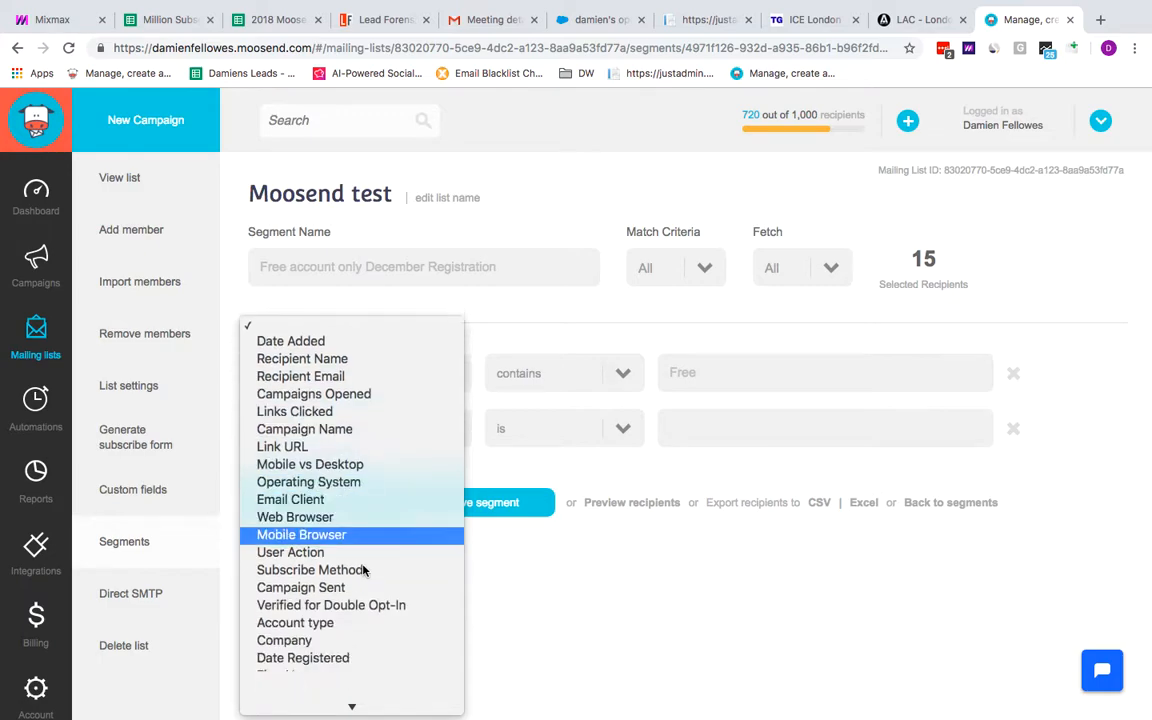
left_click(352, 613)
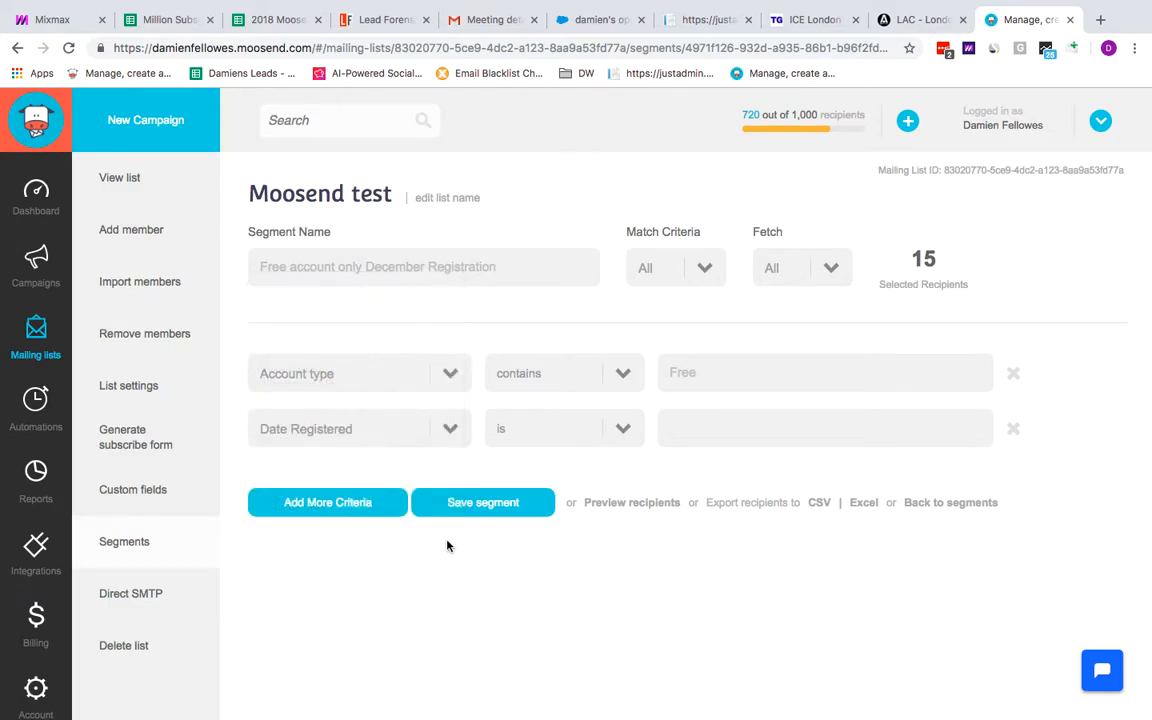
left_click(617, 431)
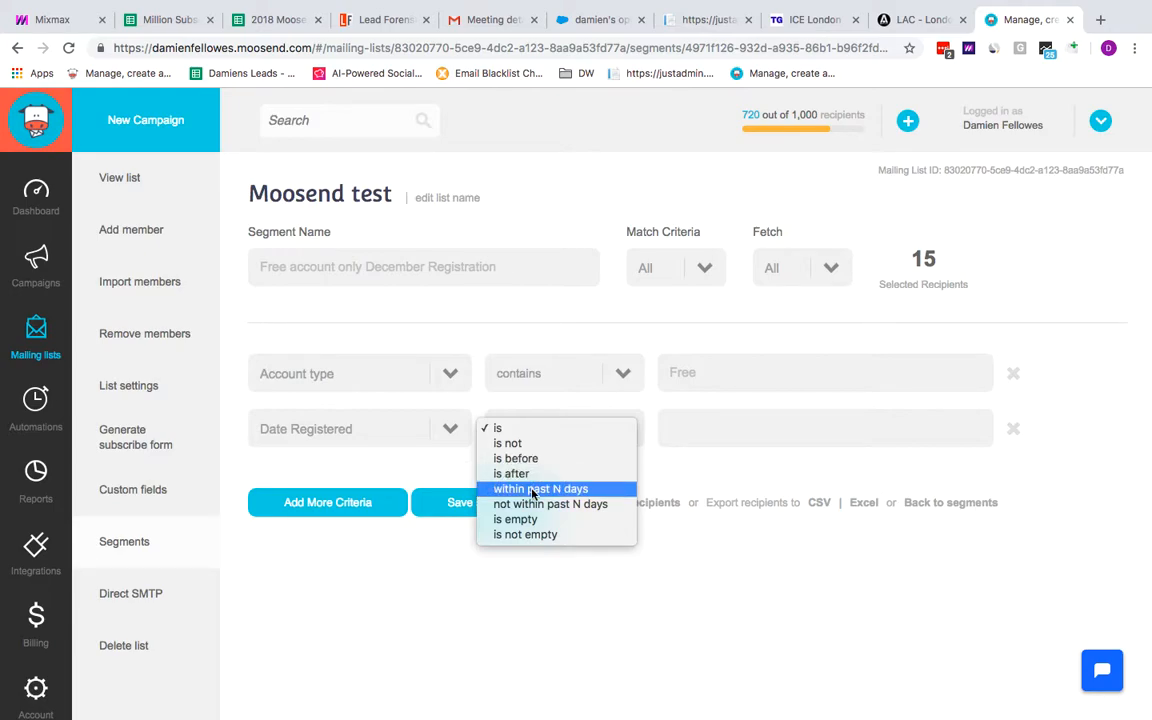
left_click(533, 490)
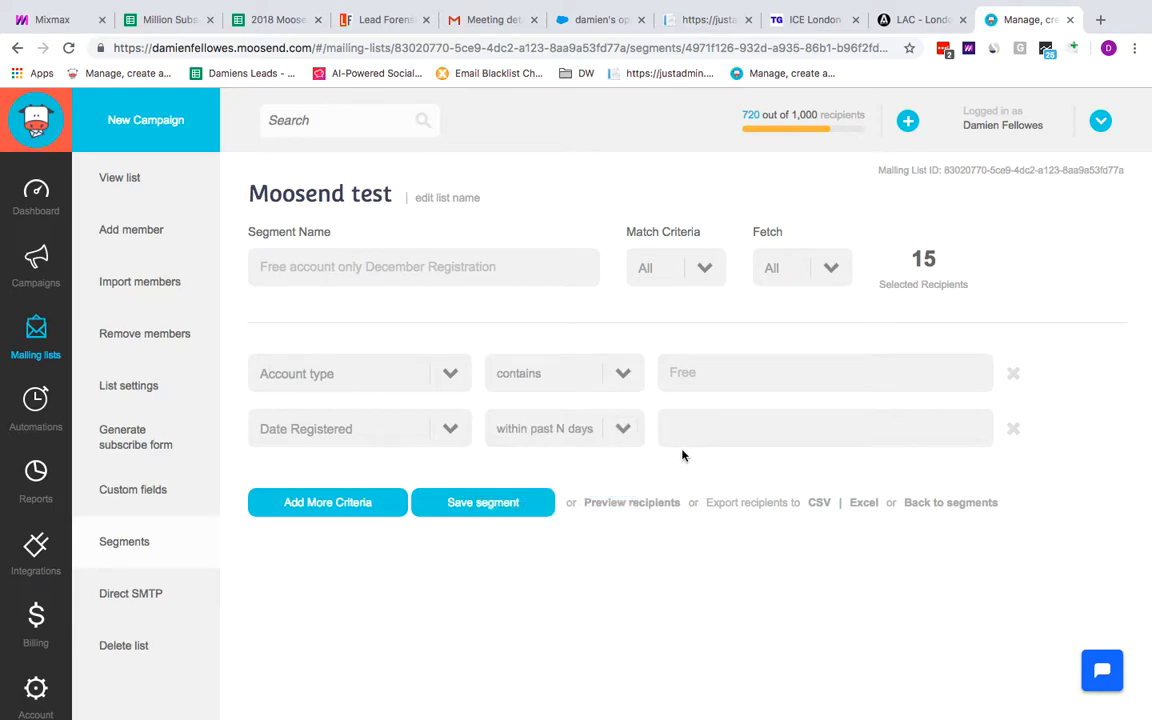
Rename the segment to Free account only last 31 day Registration
left_click(424, 266)
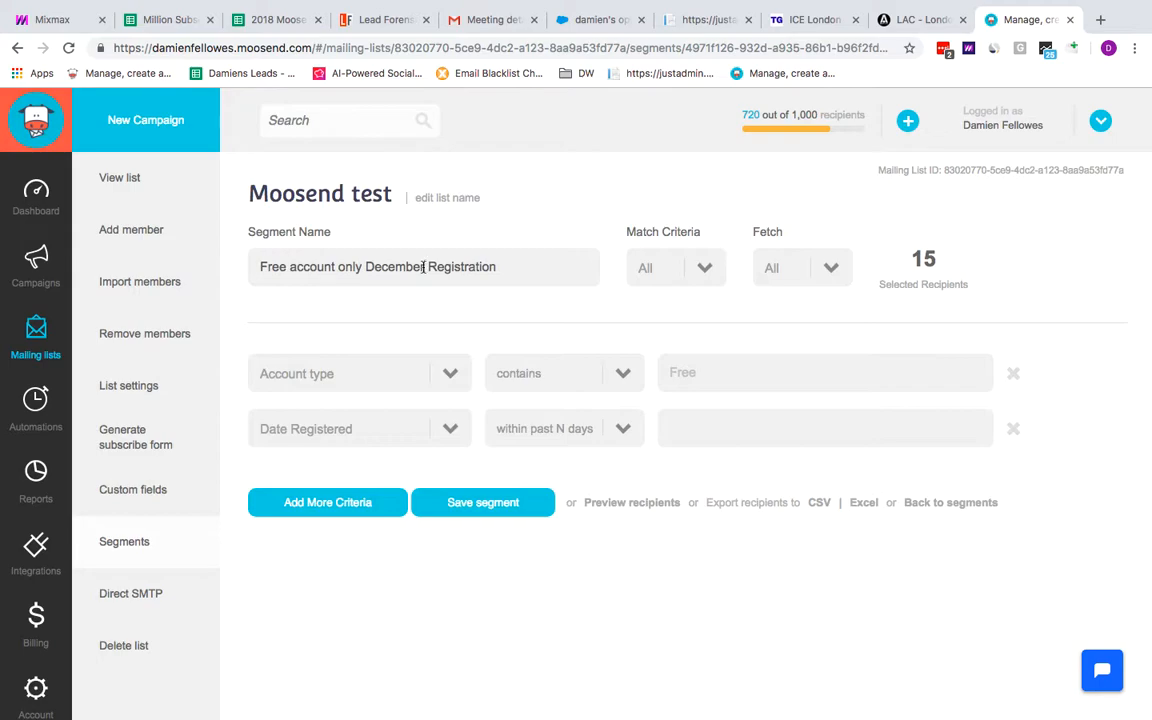
left_click_drag(424, 266, 366, 266)
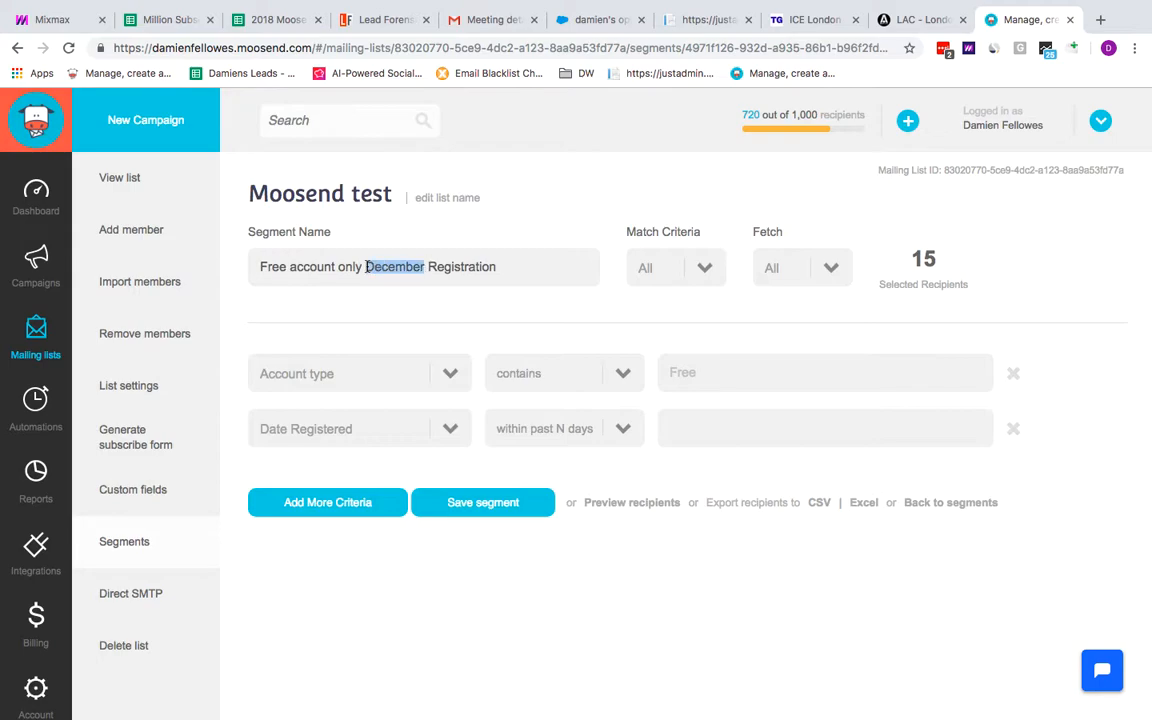
type("31")
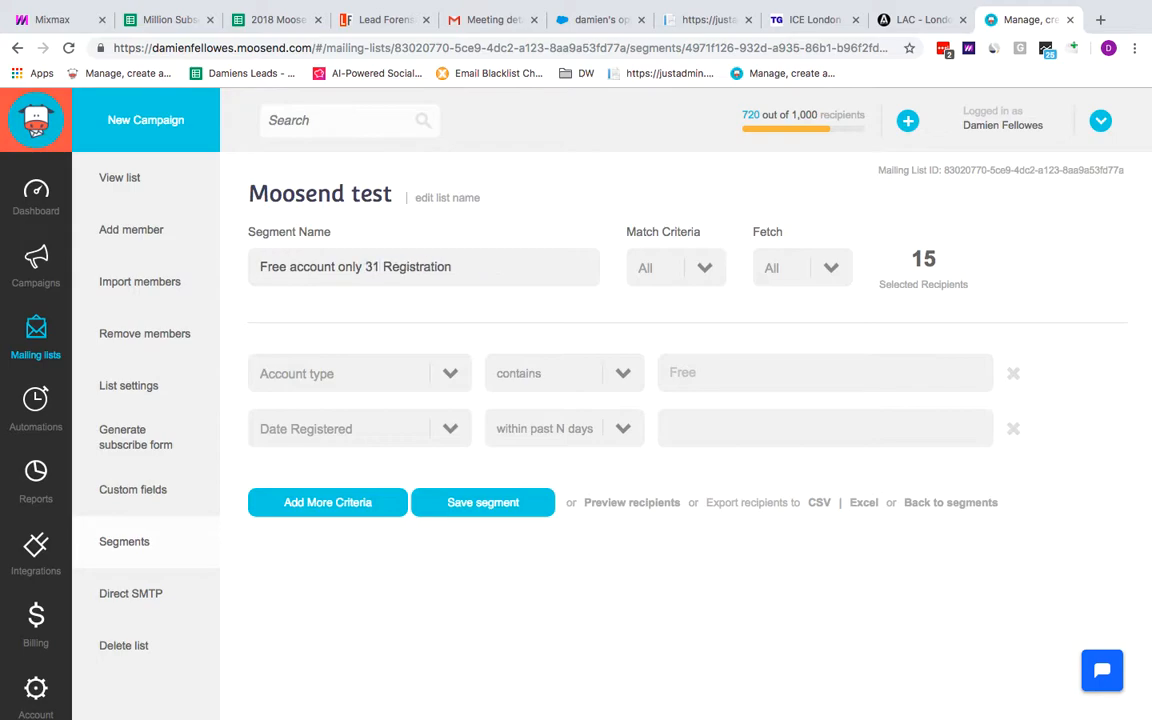
type(" day")
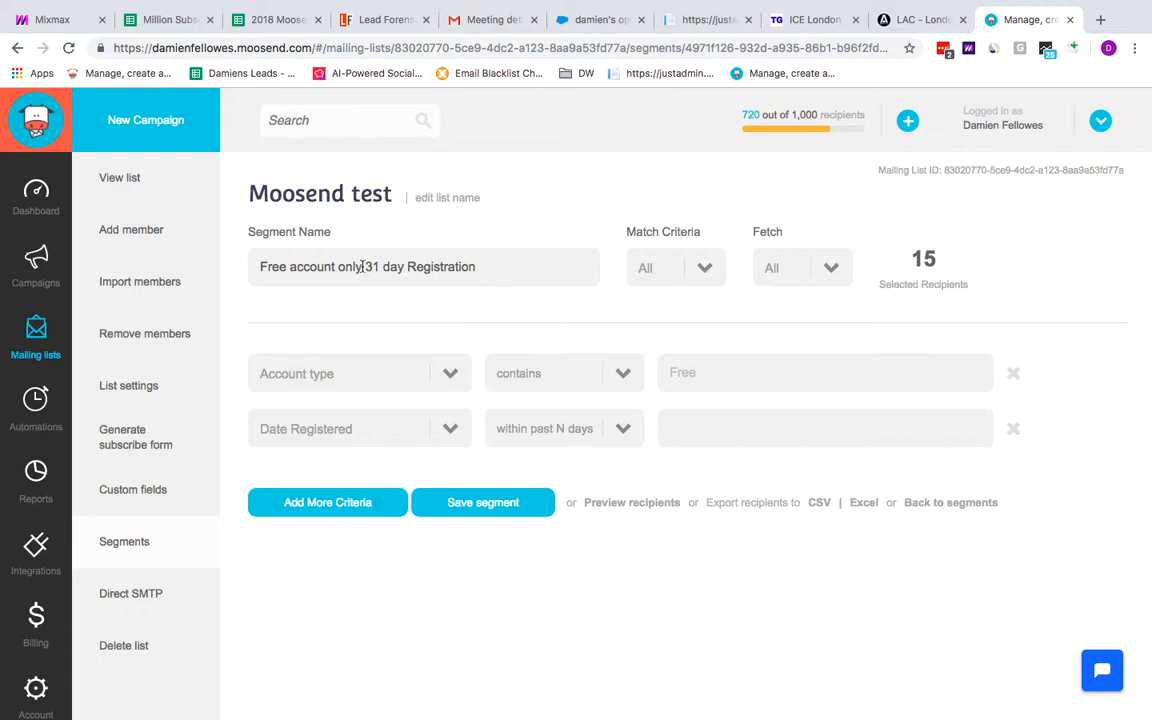
left_click(365, 267)
type("las")
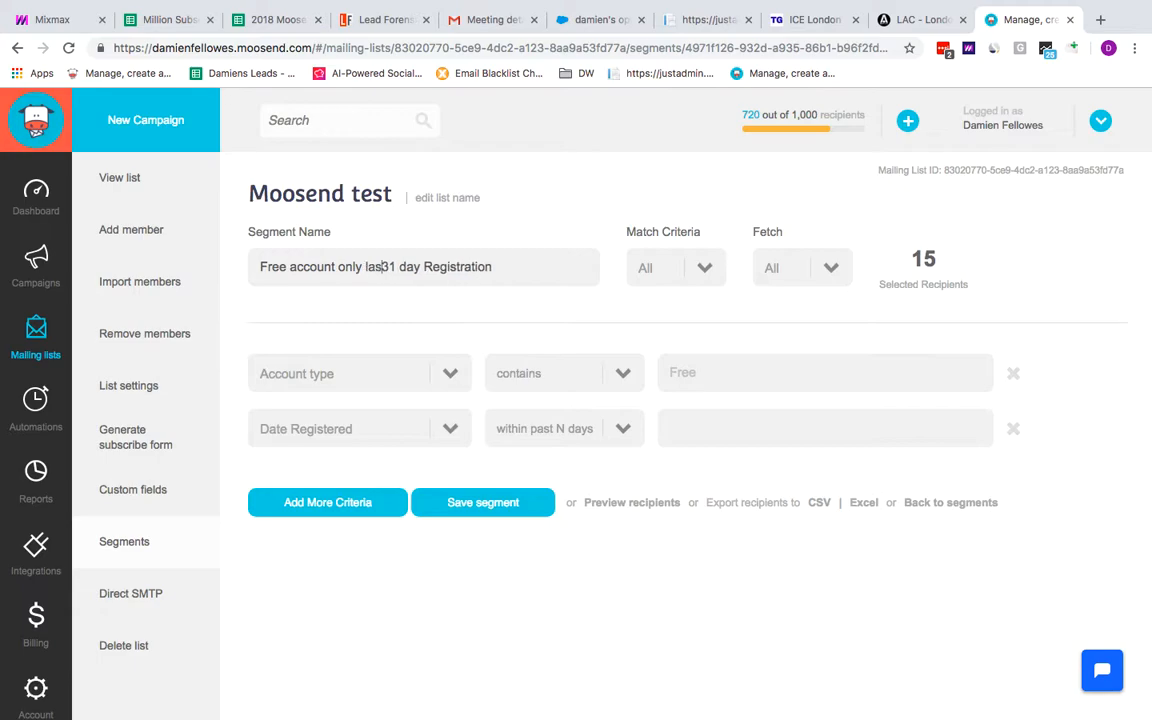
type("t")
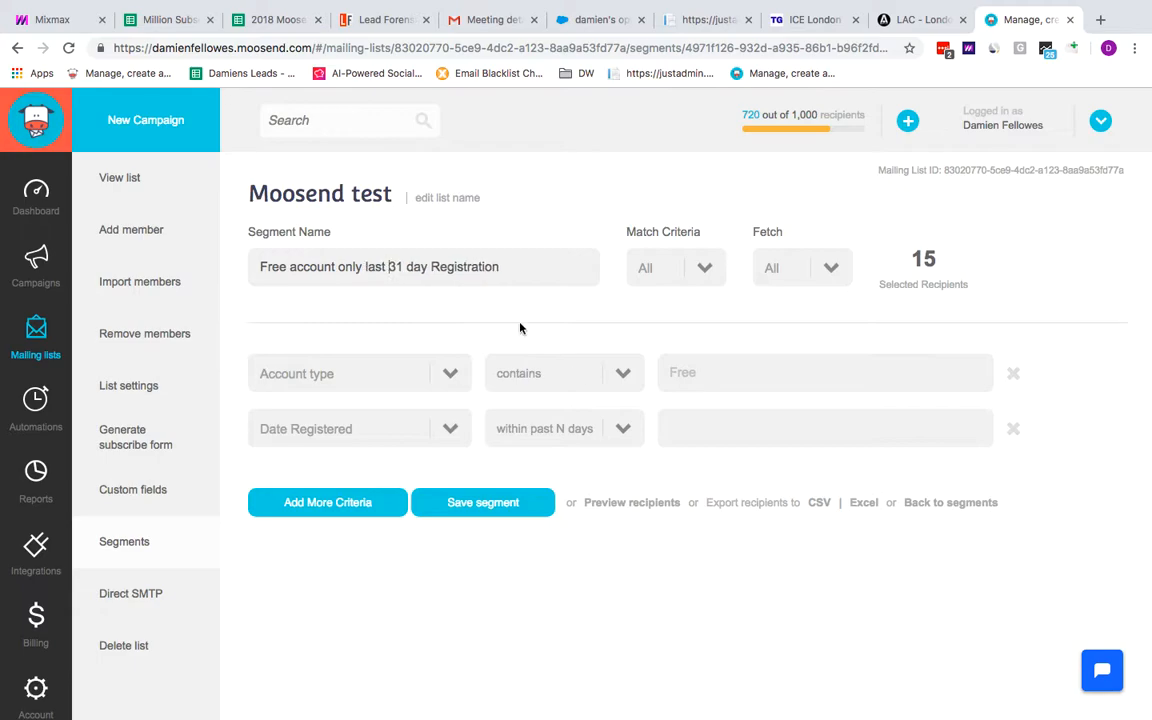
Enter 31 days for the Date Registered criterion and save the segment
left_click(820, 422)
type("31")
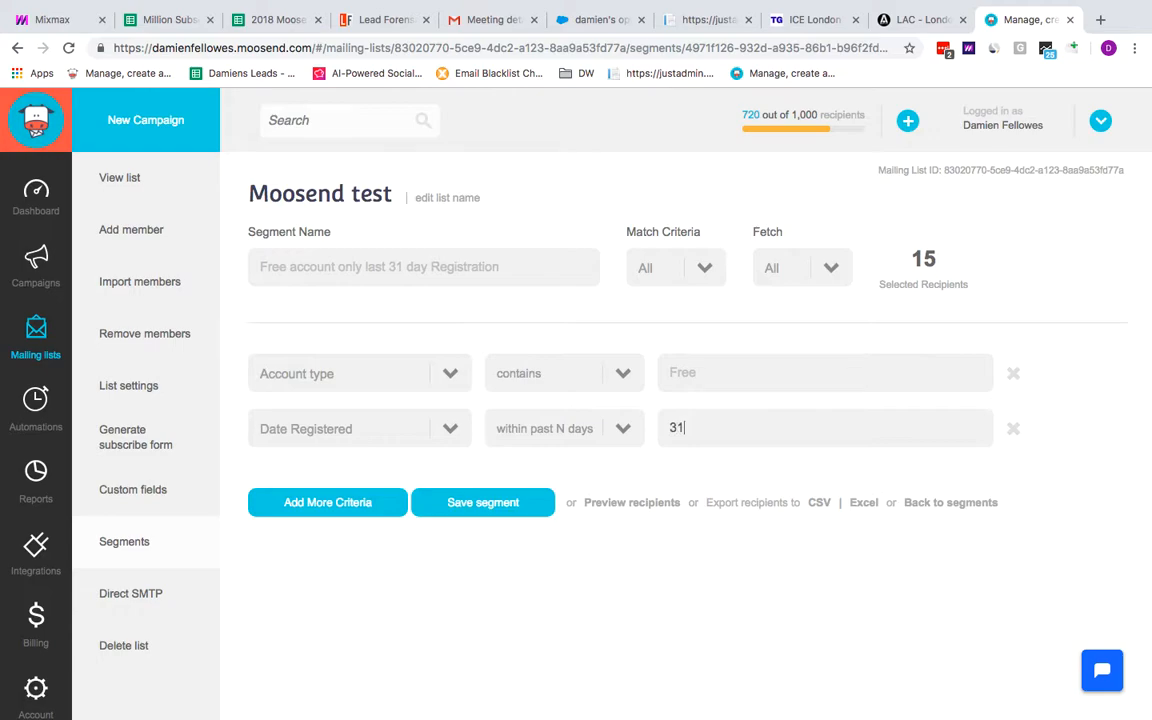
left_click(470, 515)
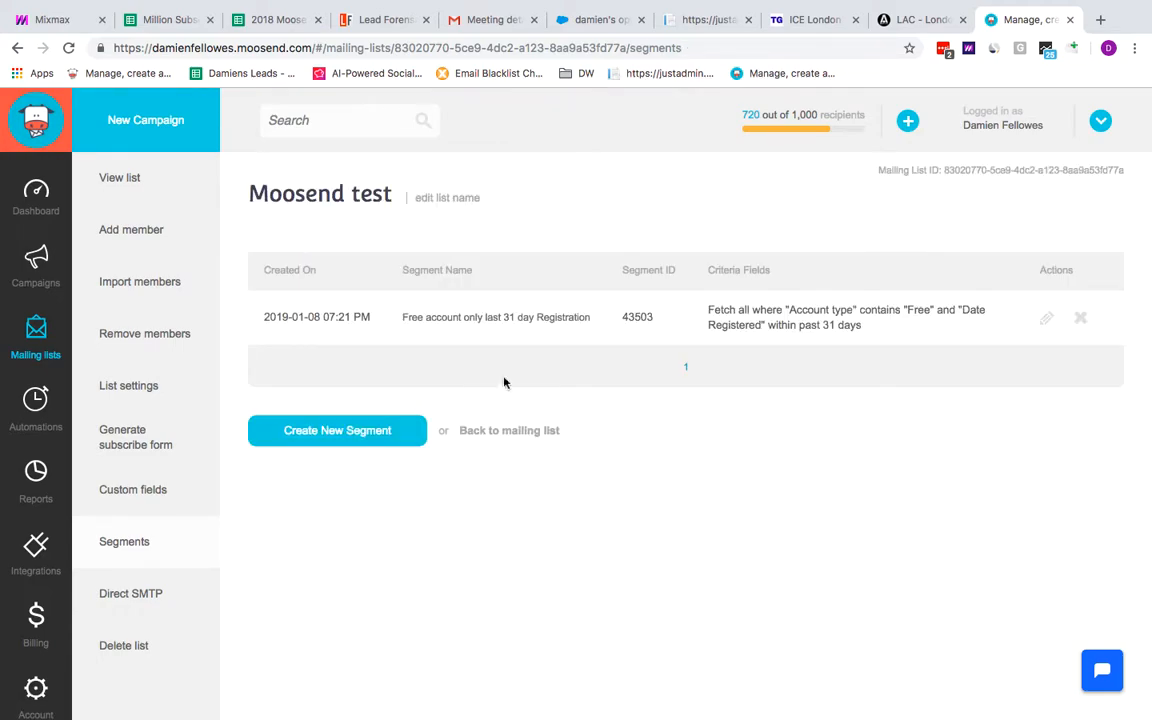